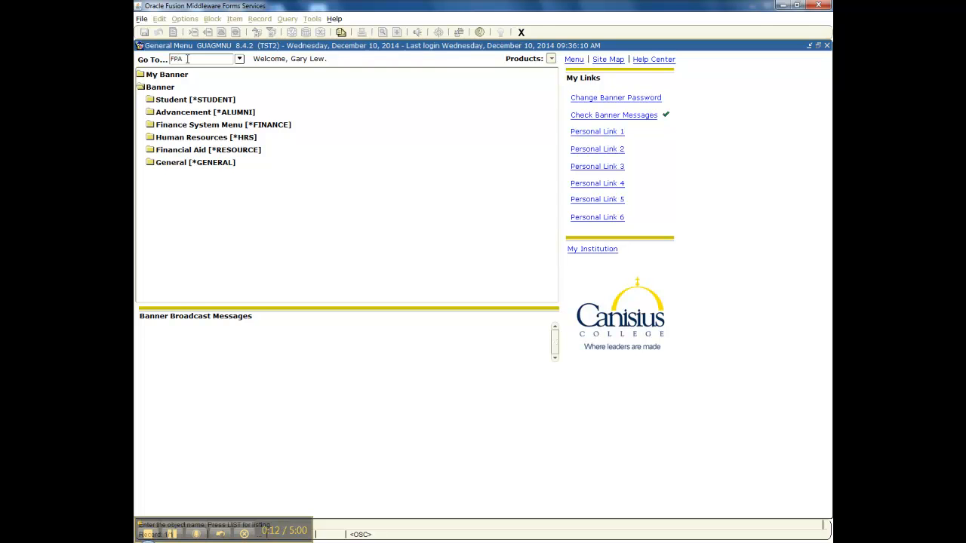
- Go to form FPAREQN from the Go To field to open Requisition entry
text(REQN%)
key(Return)
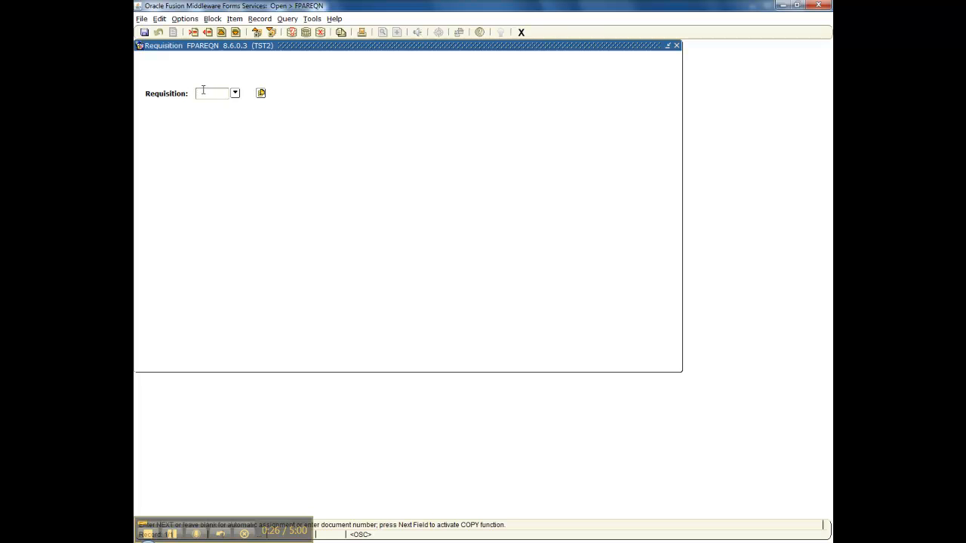
- Start requisition NEXT with a delivery date of 29-DEC-2014
text(NEXT)
click(271, 34)
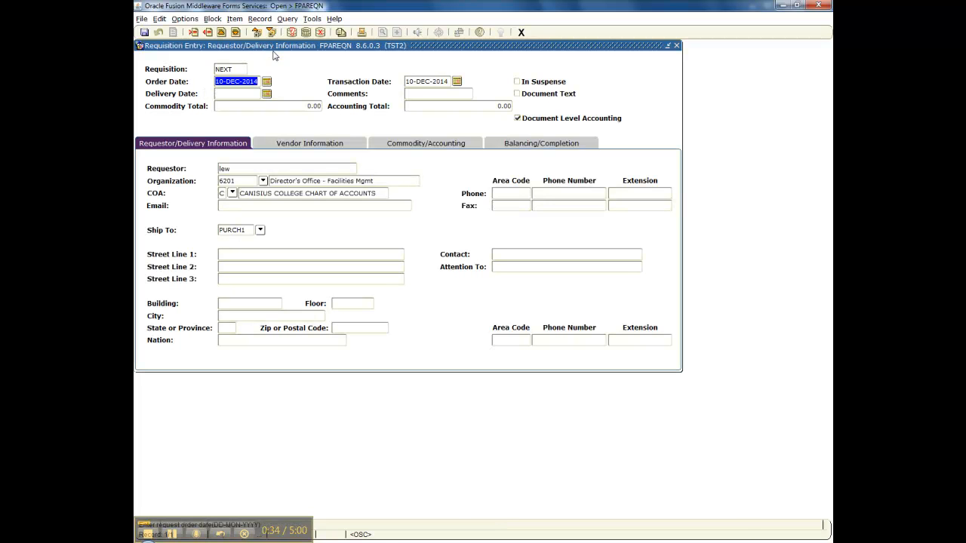
click(266, 94)
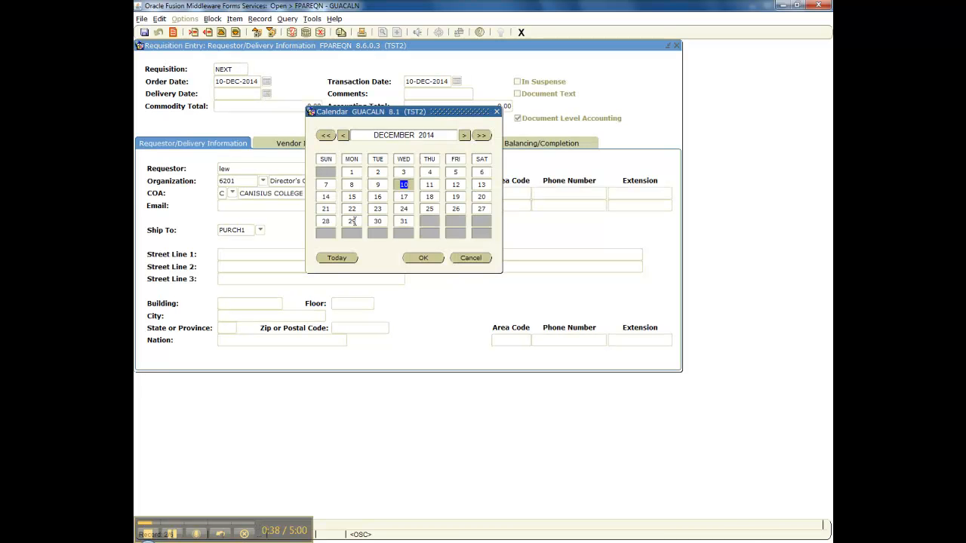
click(352, 221)
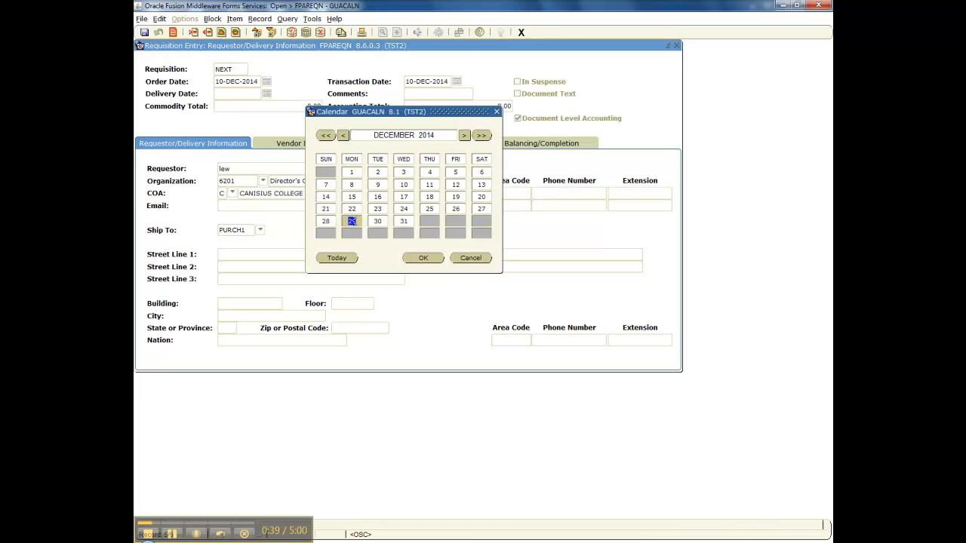
click(424, 258)
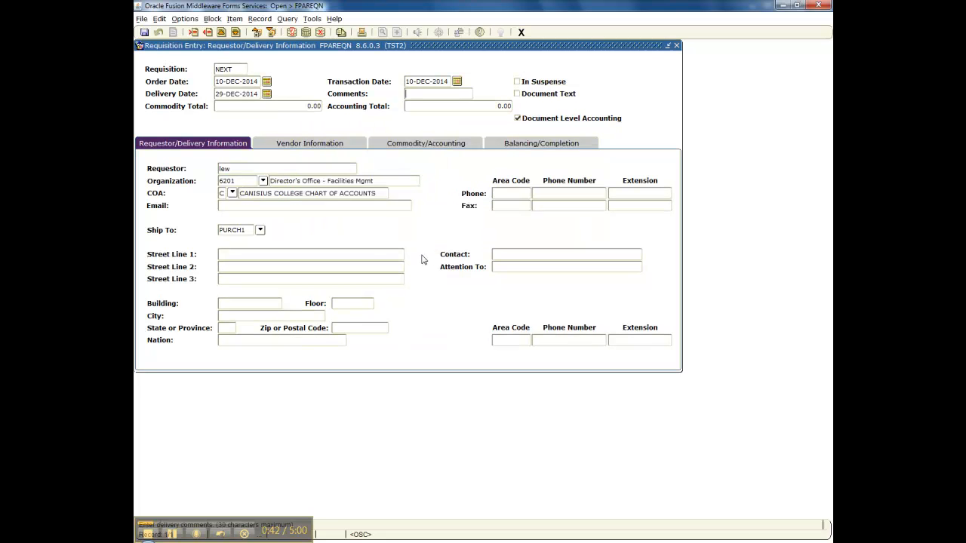
- Set the Ship To code to PHYSI1, the Physics address, with its contact filled in
click(260, 230)
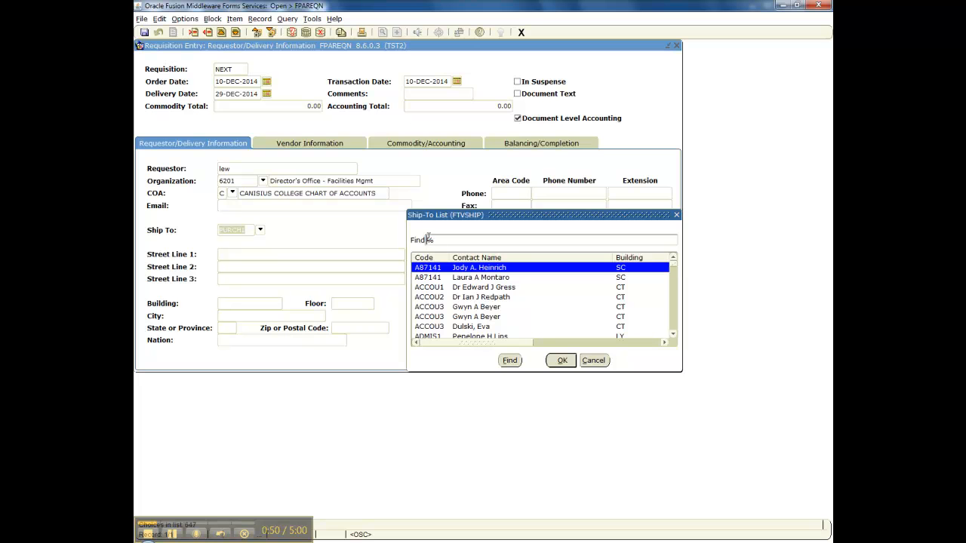
text(PHY)
click(511, 361)
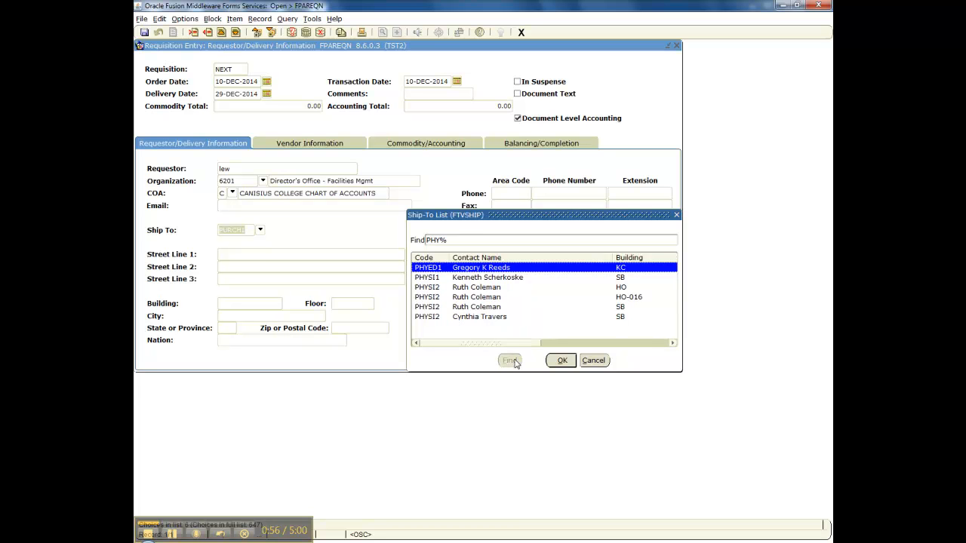
click(517, 279)
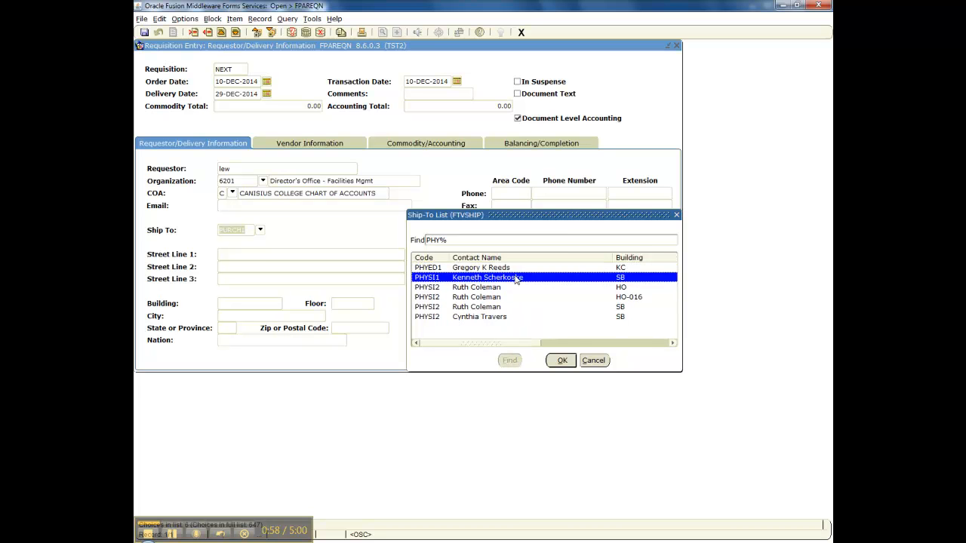
click(565, 361)
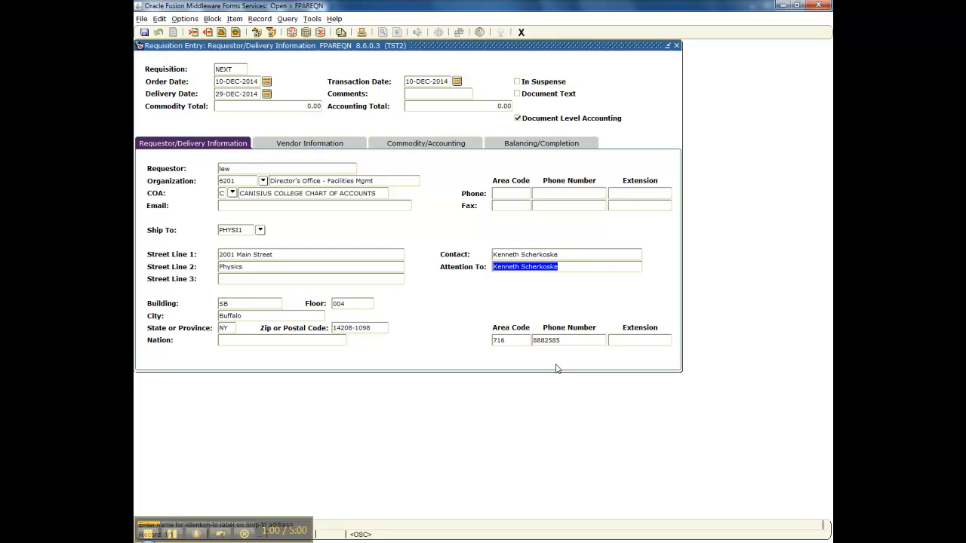
click(158, 535)
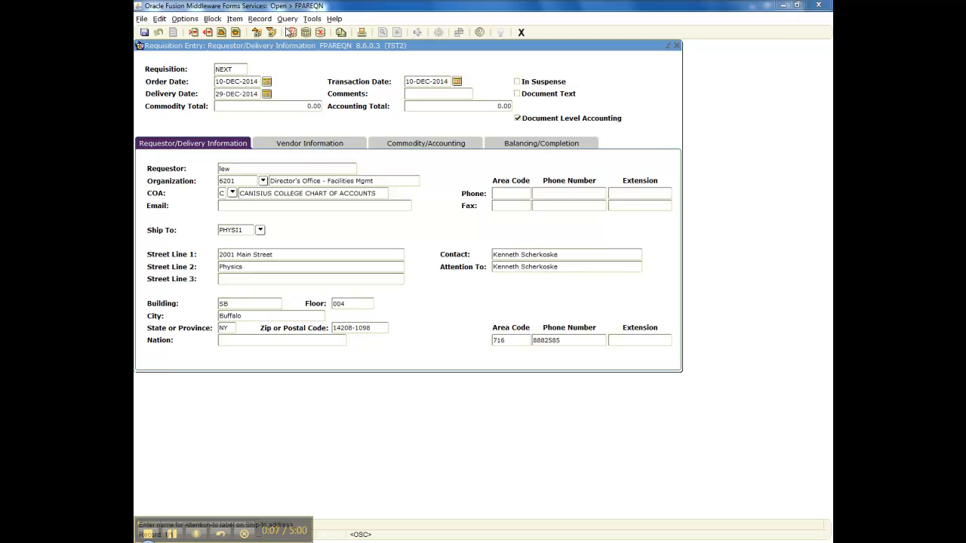
- Search vendors by entity name 'Milling%' and select Millington Lockwood Inc as vendor
click(271, 32)
click(271, 31)
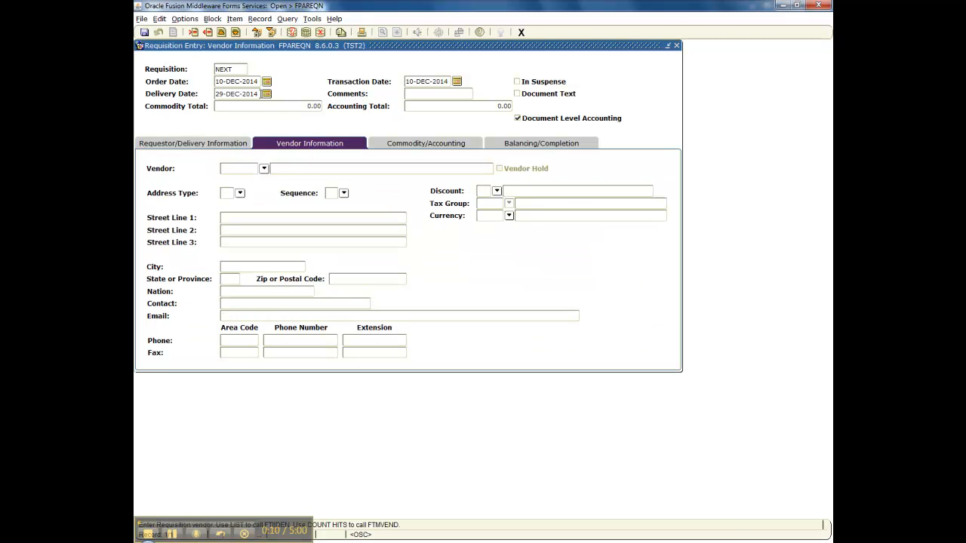
click(264, 169)
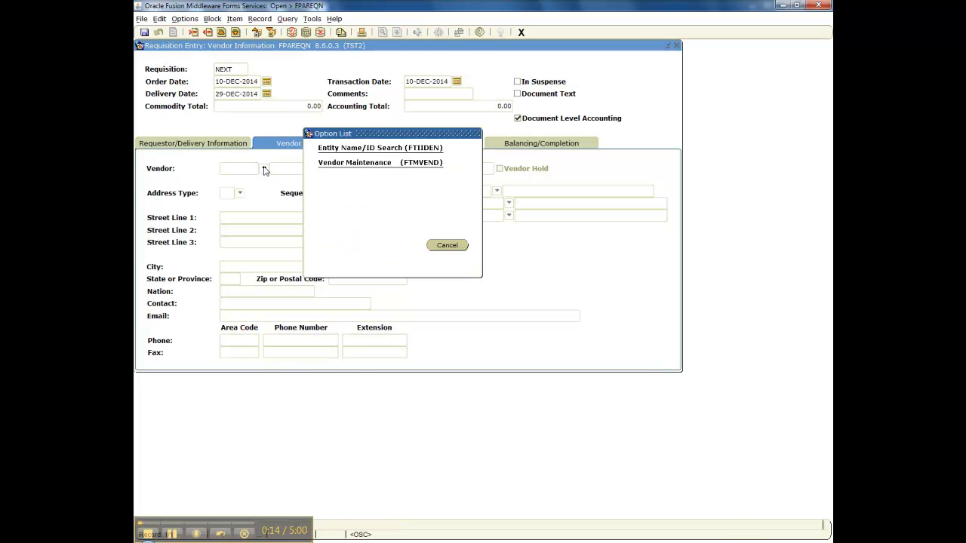
click(381, 149)
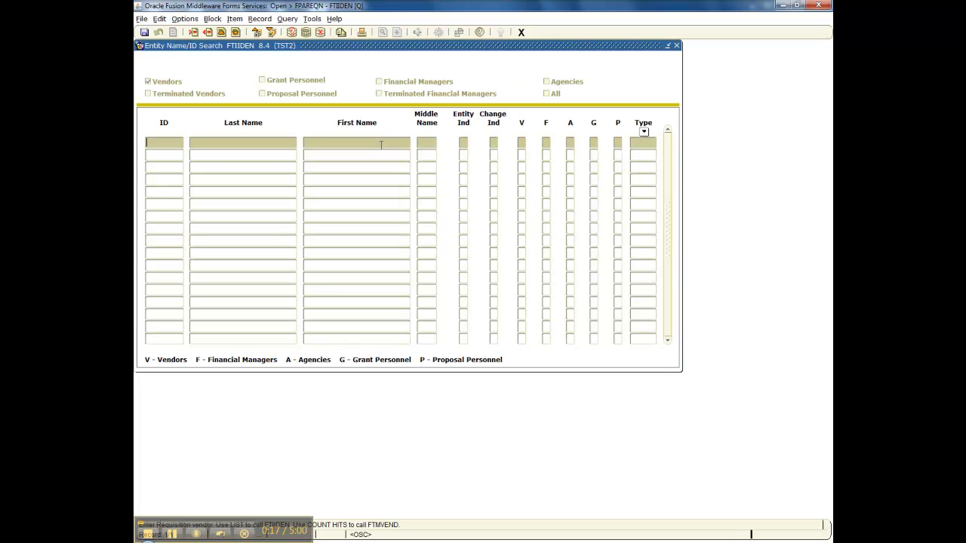
click(211, 148)
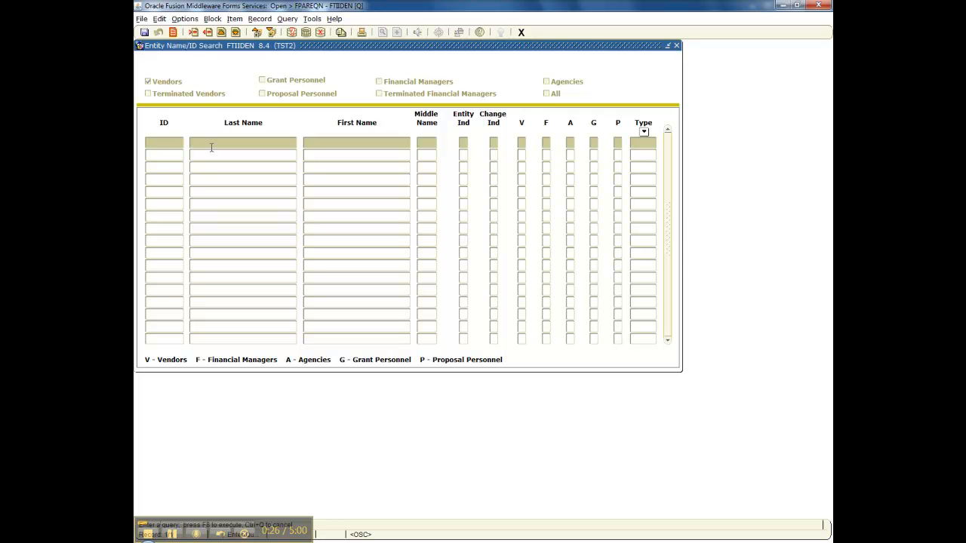
text(Milling%)
click(306, 33)
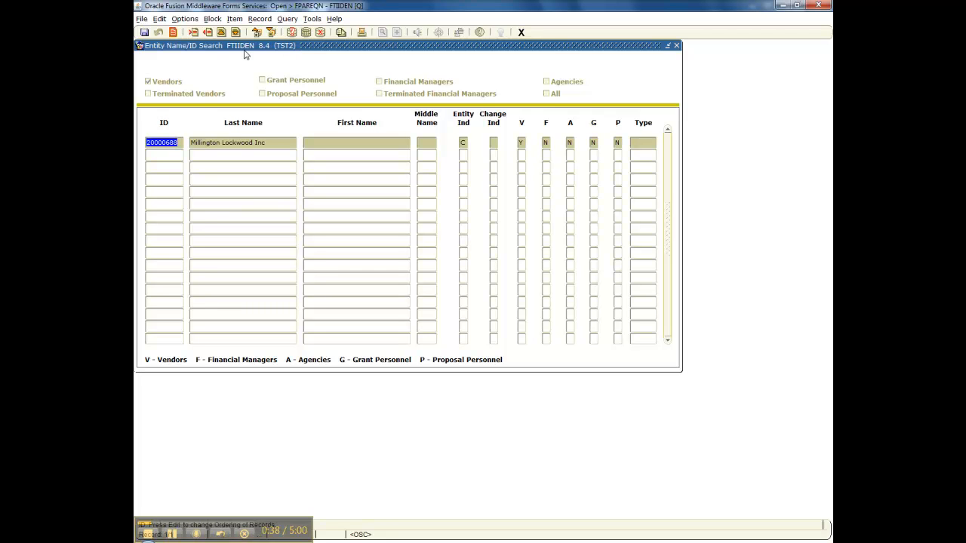
click(173, 32)
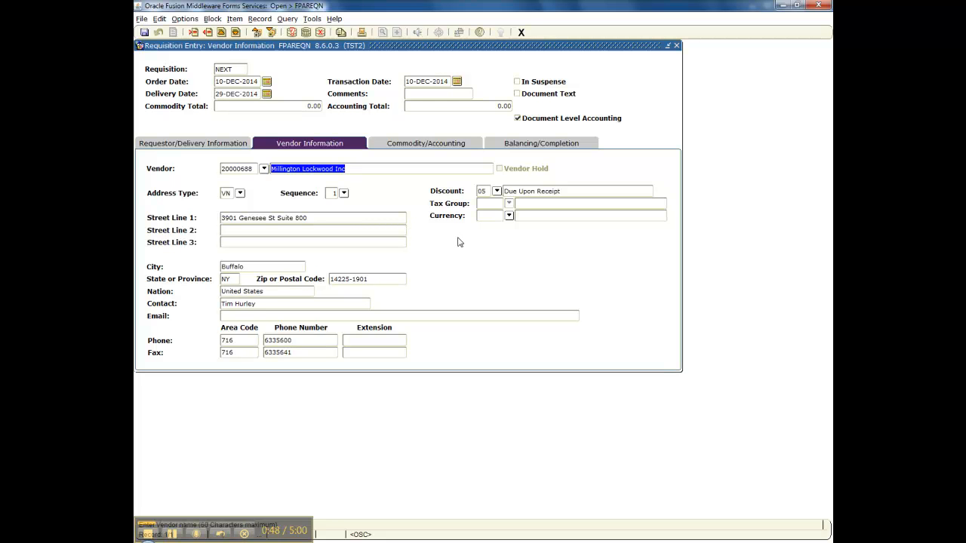
- Set the discount terms to code 07, Net 45 Days
click(496, 192)
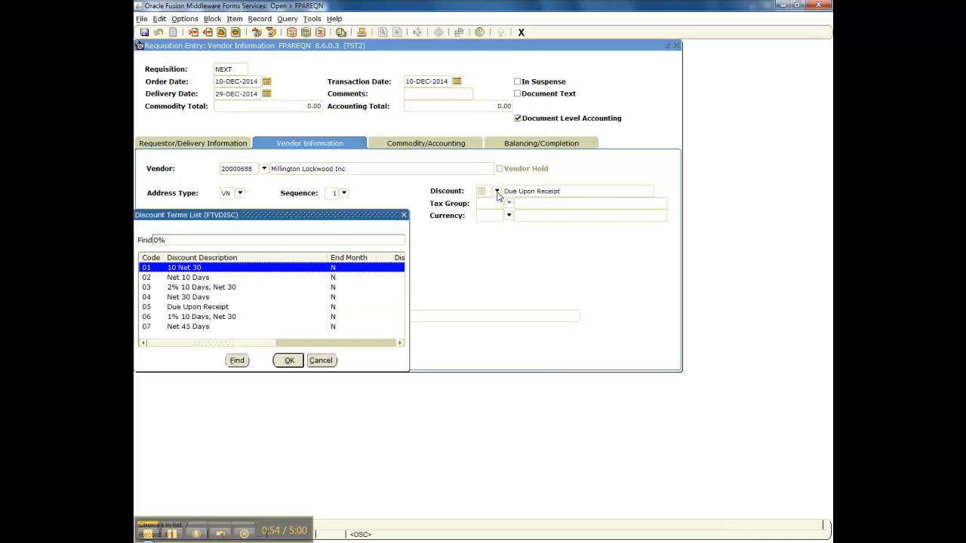
click(185, 327)
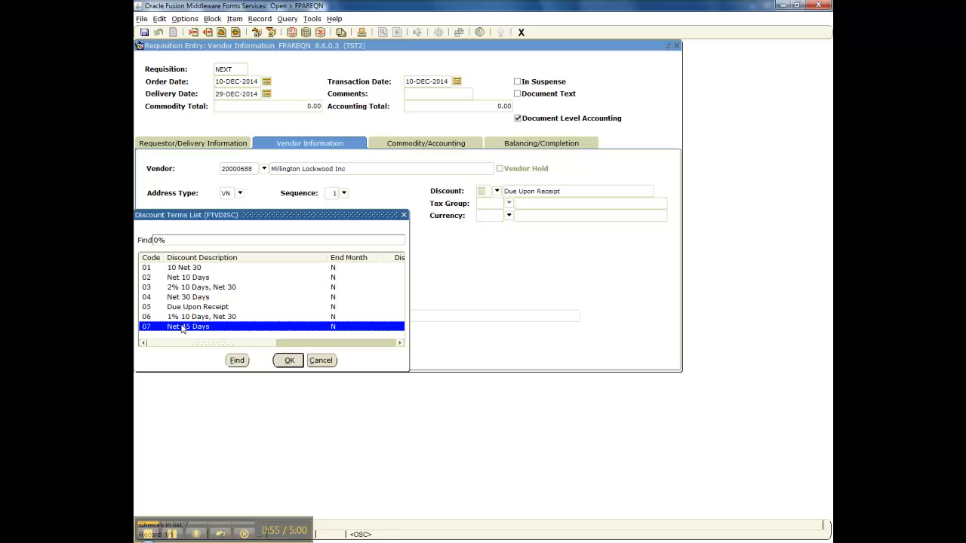
click(290, 361)
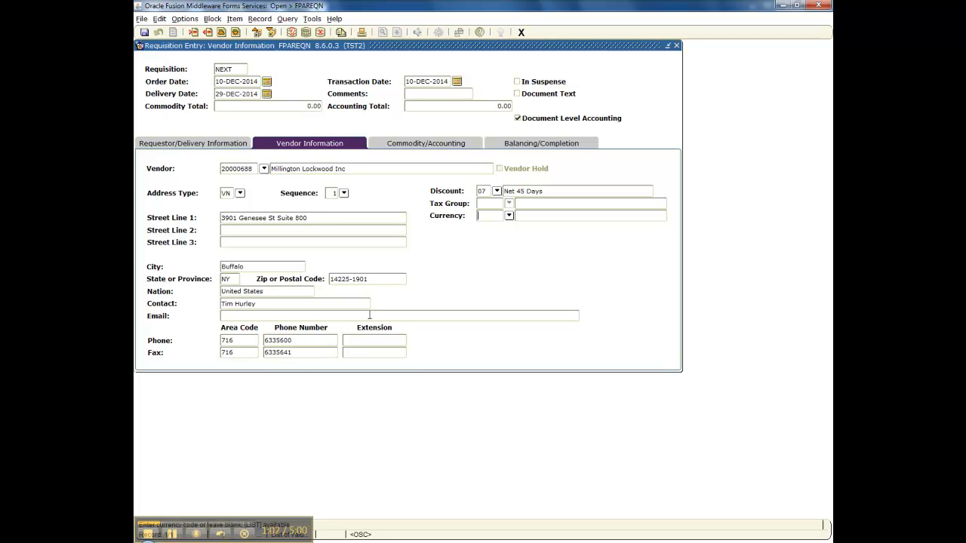
click(271, 33)
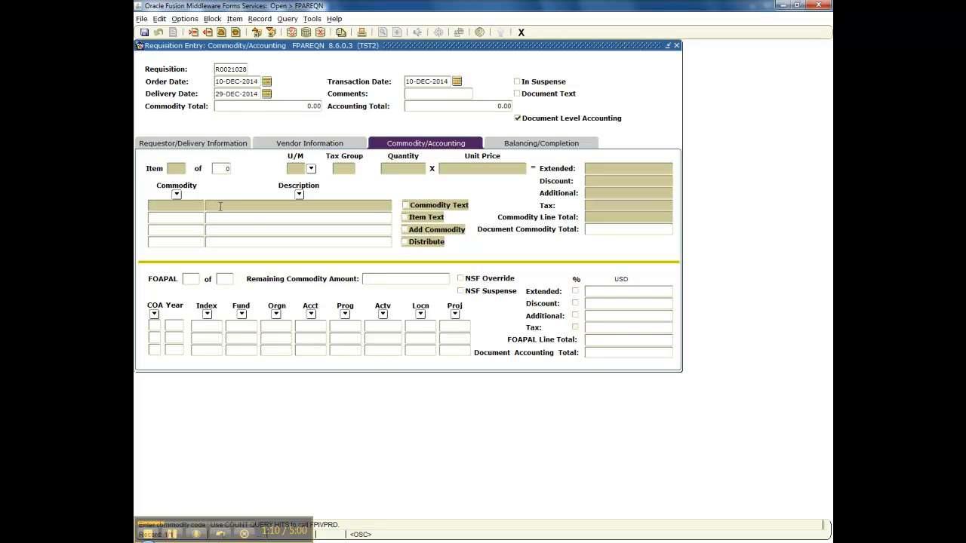
- Enter commodity description 'Furniture/KI Torsion Chair/Physics Dept' with unit of measure EACH
click(219, 207)
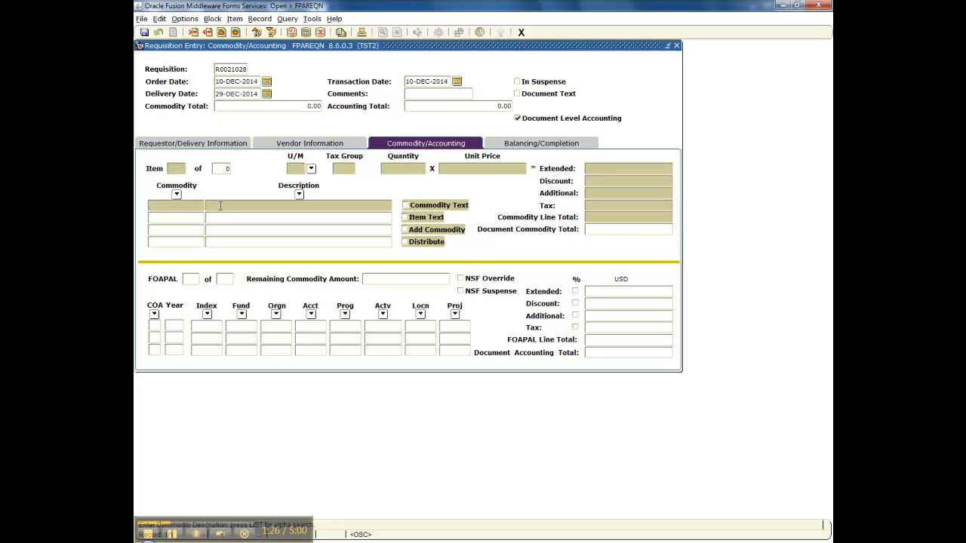
text(Furniture/KI Torsion Chair/Physics )
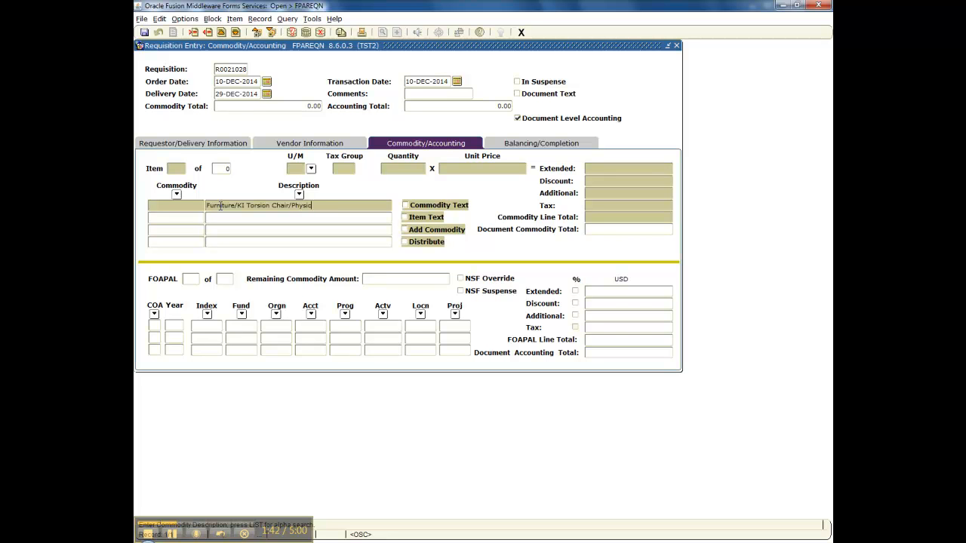
text(Dept)
click(311, 169)
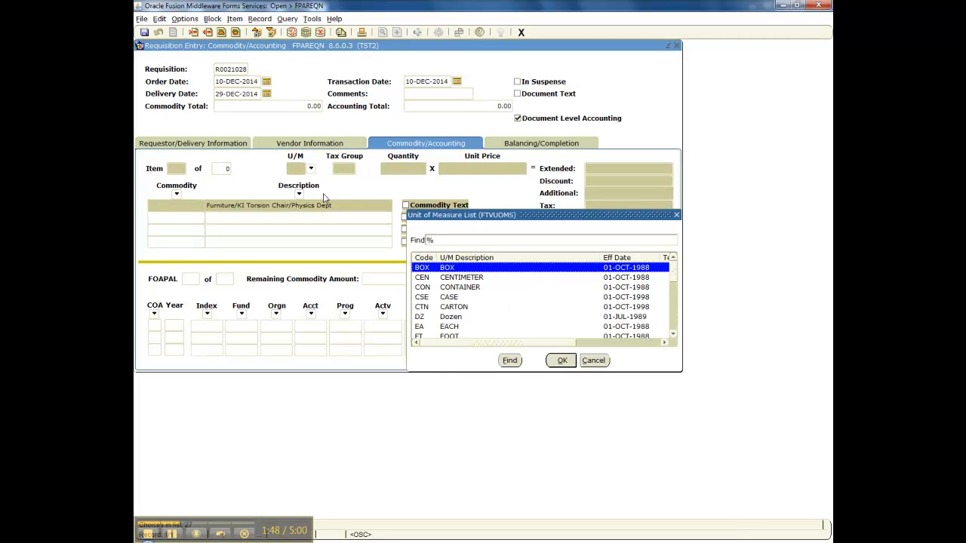
click(464, 327)
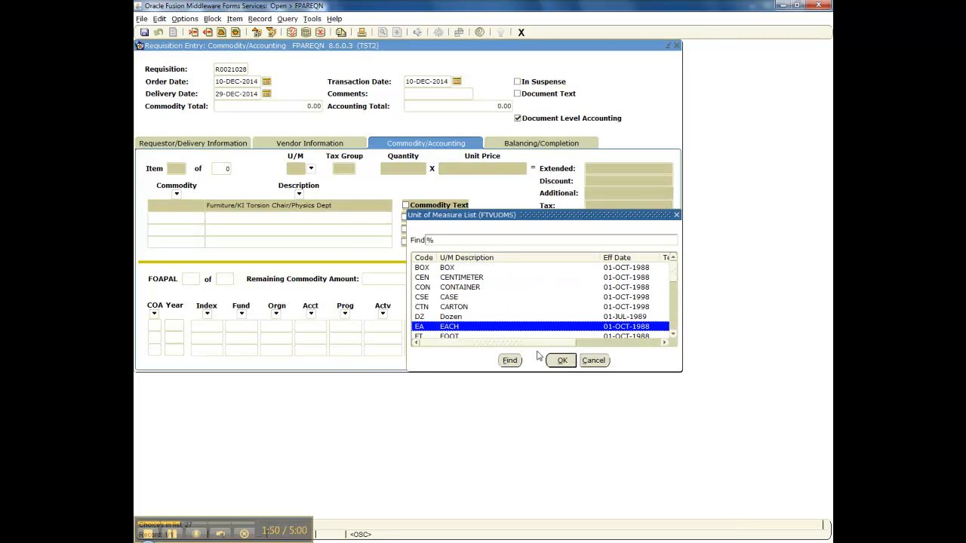
click(562, 360)
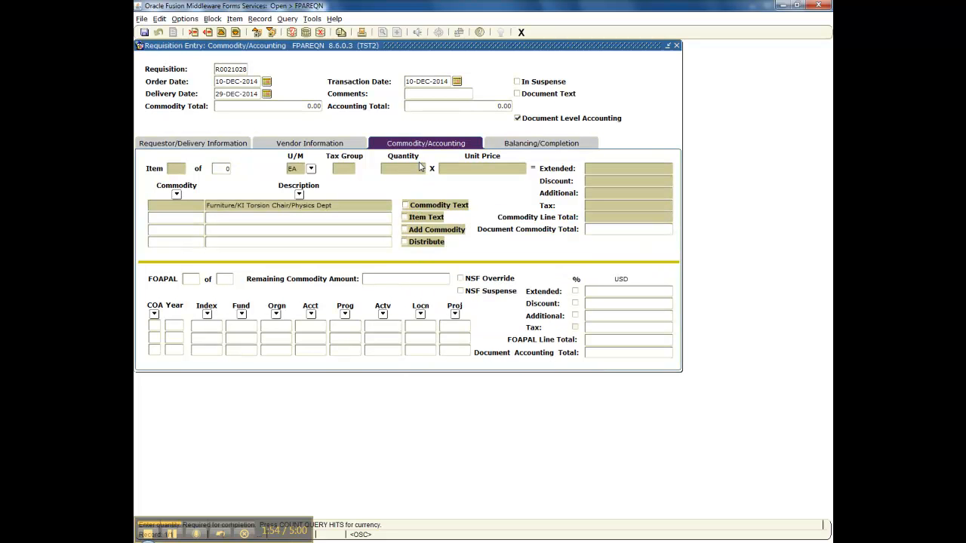
- Enter quantity 1 at a unit price of 250.00
text(1)
click(498, 167)
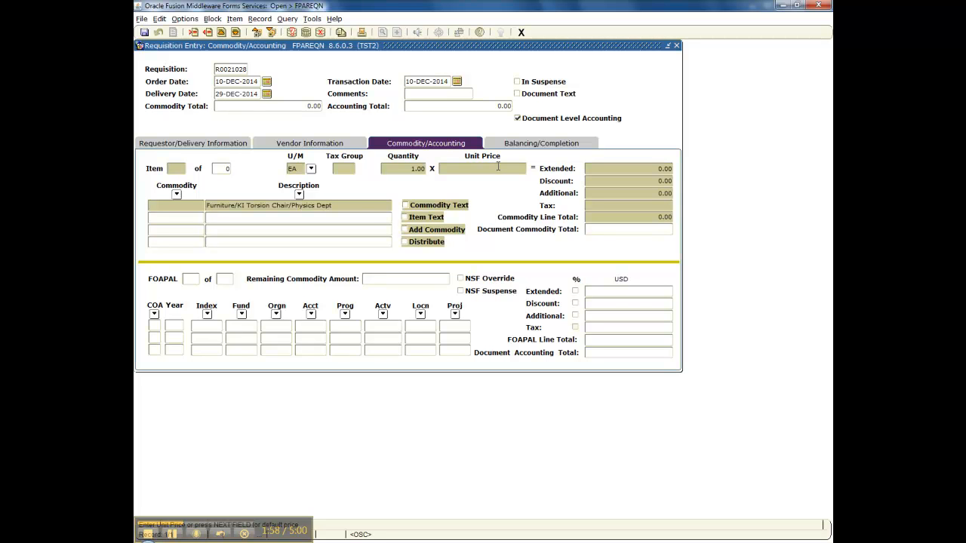
text(250.00)
key(Tab)
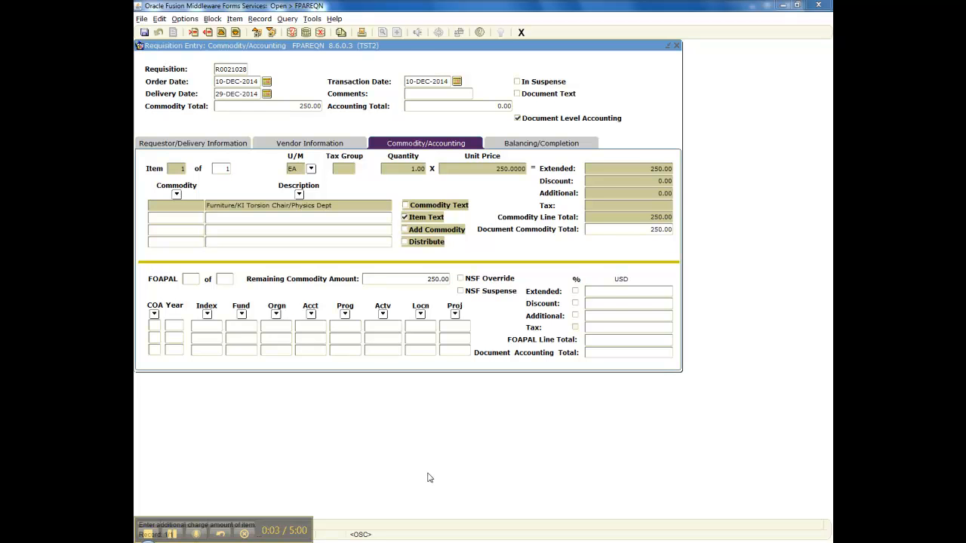
- Open Item Text [FOAPOXT] from the Options menu for item 1
click(189, 21)
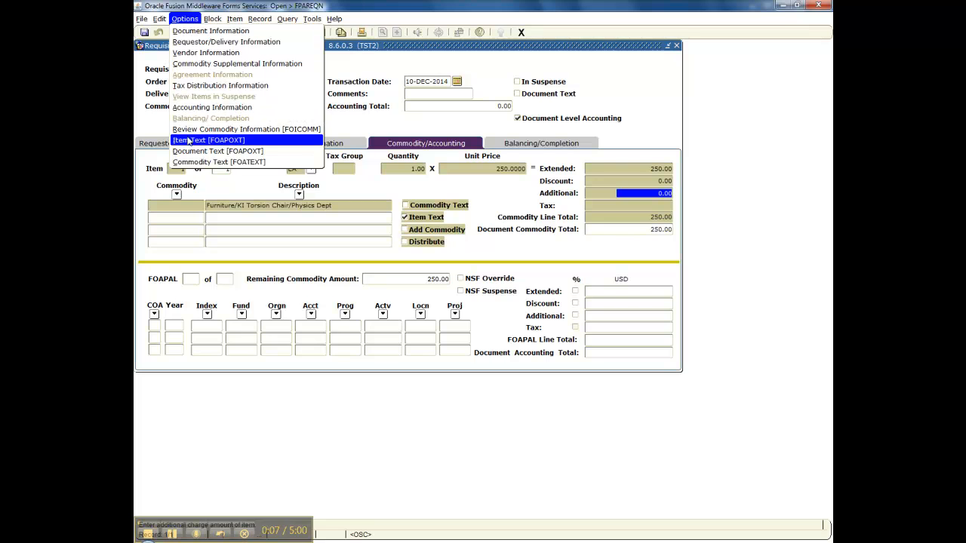
click(187, 140)
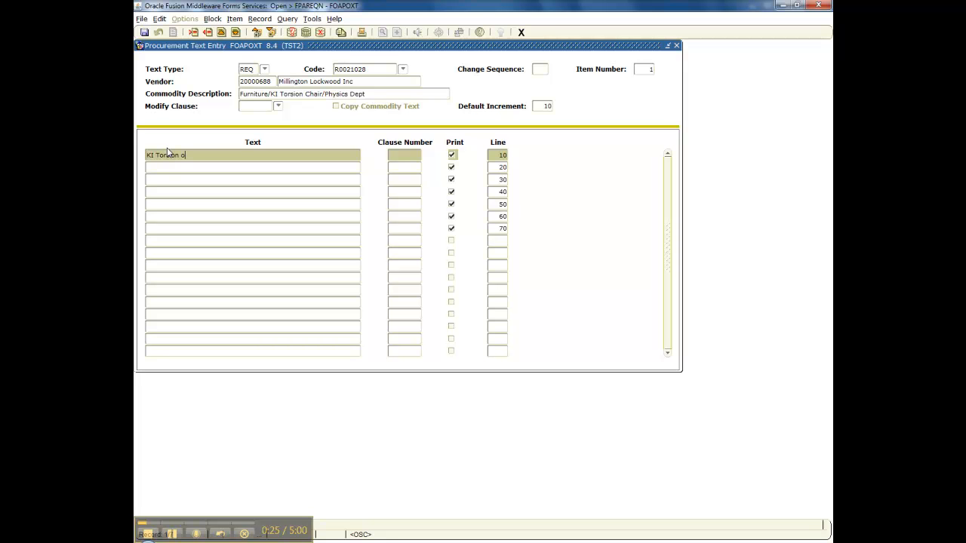
- Enter item text for Task Chair #TGW4589-1: black frame, blue Streetscape fabric seat, hard floor casters
text(the go Task Chair #TGW4589)
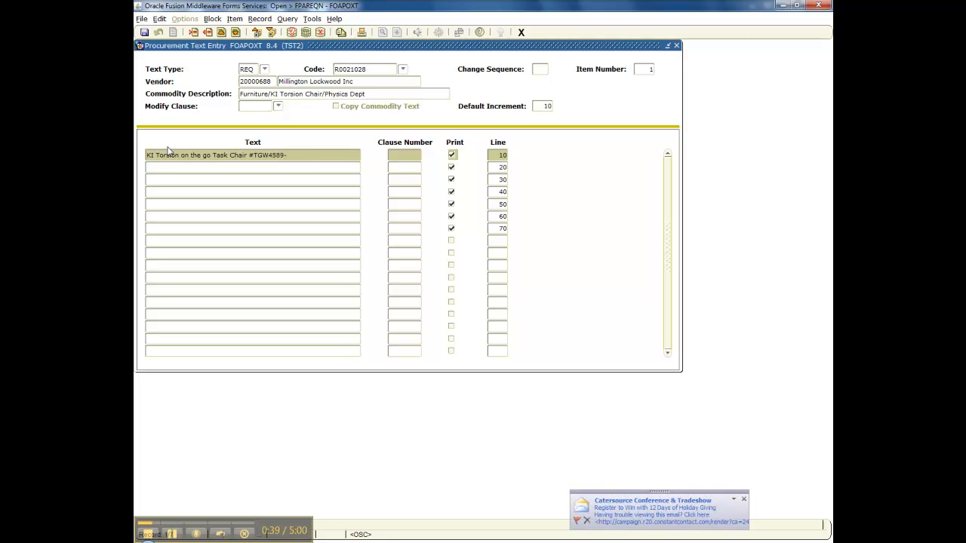
text(-1)
click(173, 167)
text(Fra)
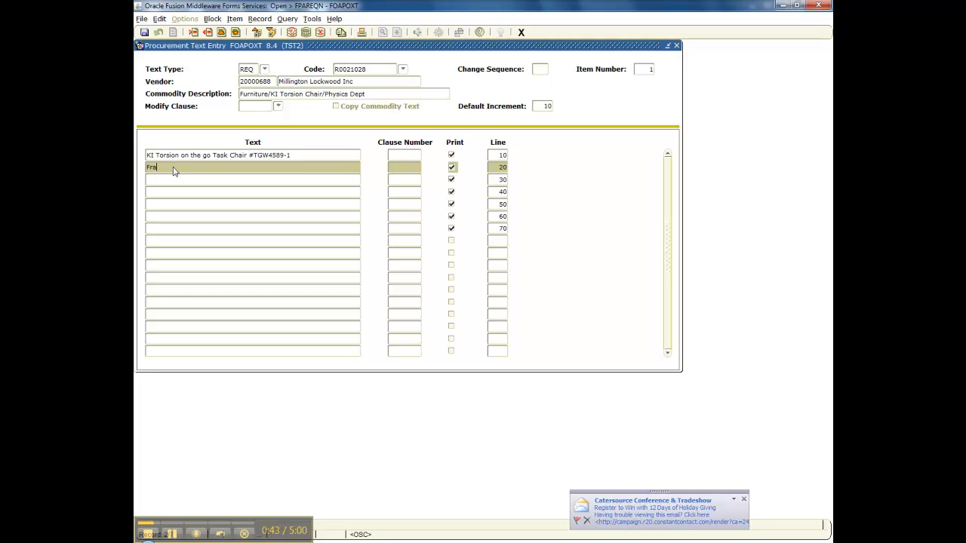
text(me: Black)
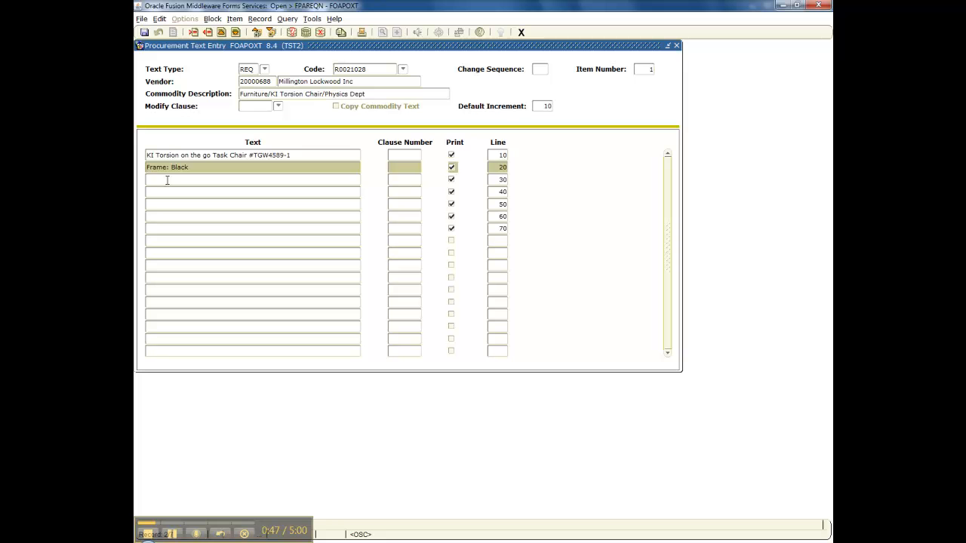
click(169, 177)
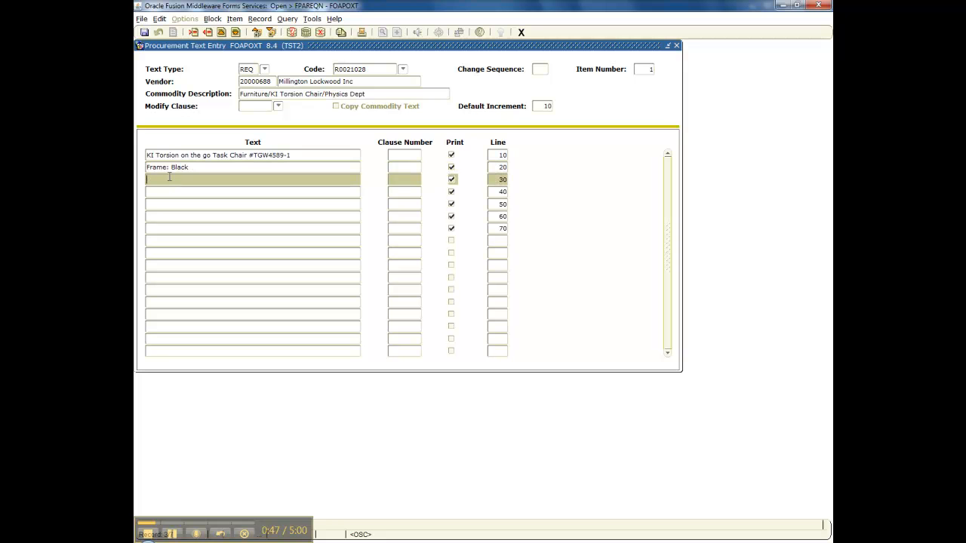
text(Seate: Fabric Streetscape Blue)
click(164, 193)
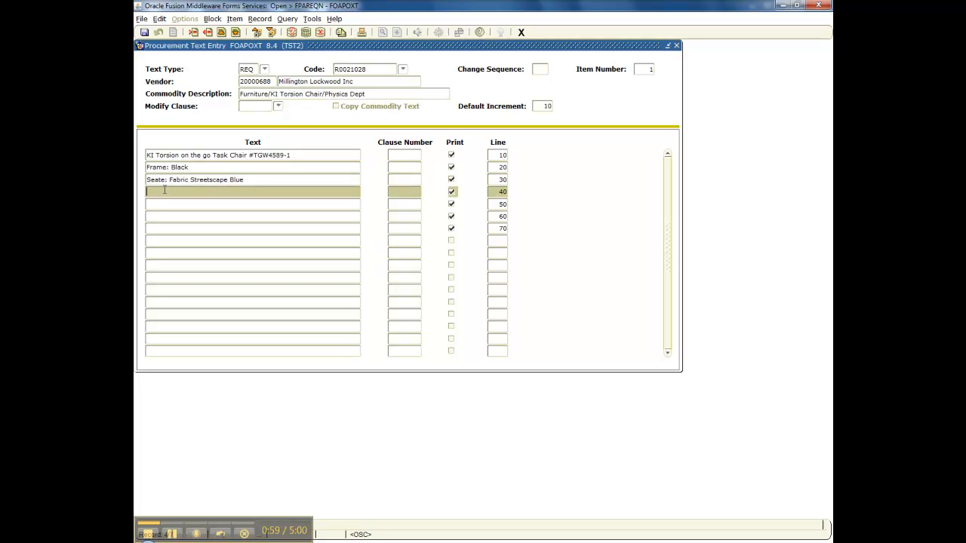
click(165, 179)
key(BackSpace)
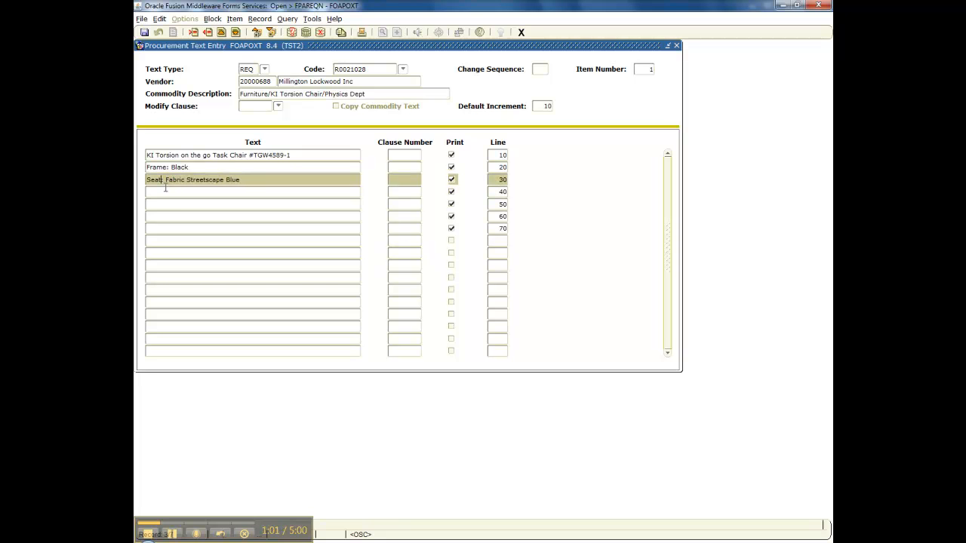
click(167, 191)
text(Hard)
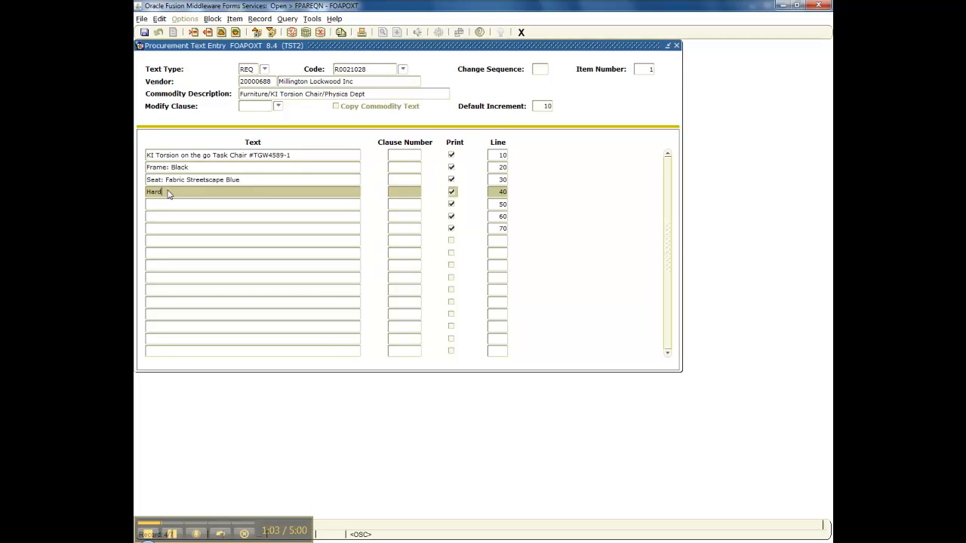
text( Floor Casters)
- Add line 'Tag for: Physics Dept Science Hall room 014' and save the item text
click(161, 204)
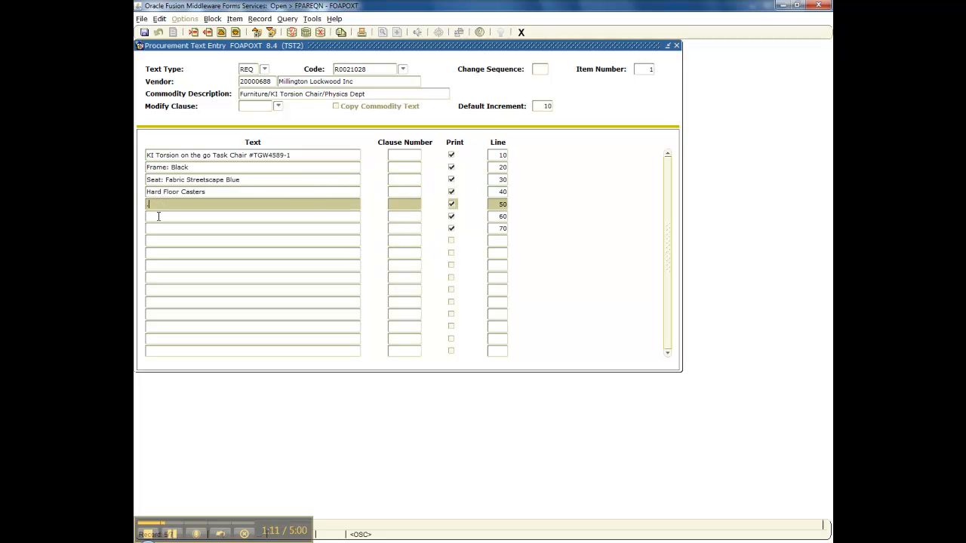
click(160, 215)
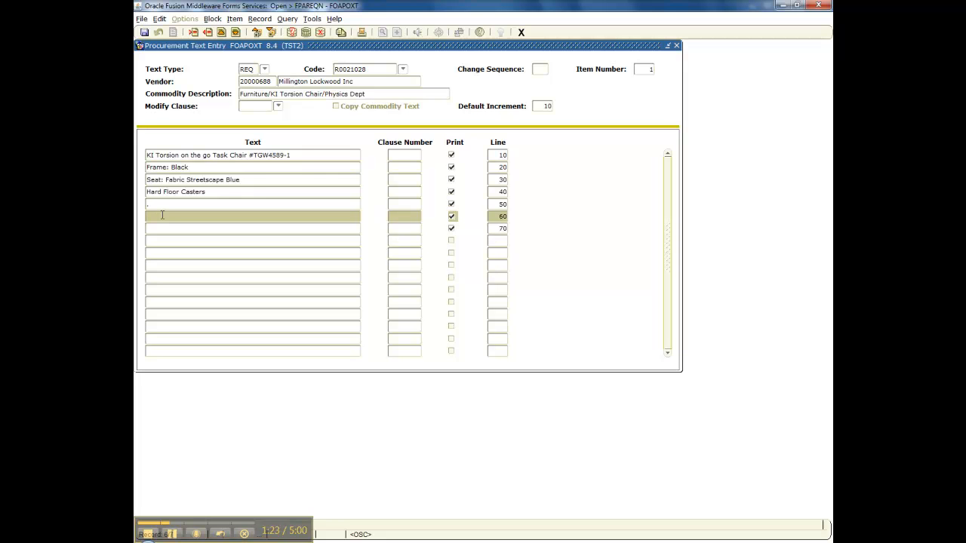
text(Tag for: Physics Dept Science Hall room 014)
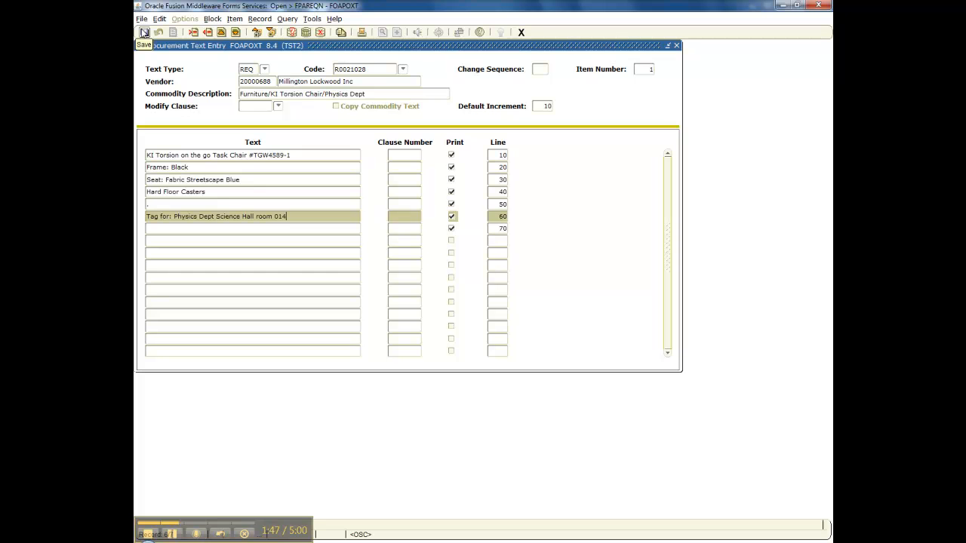
click(143, 32)
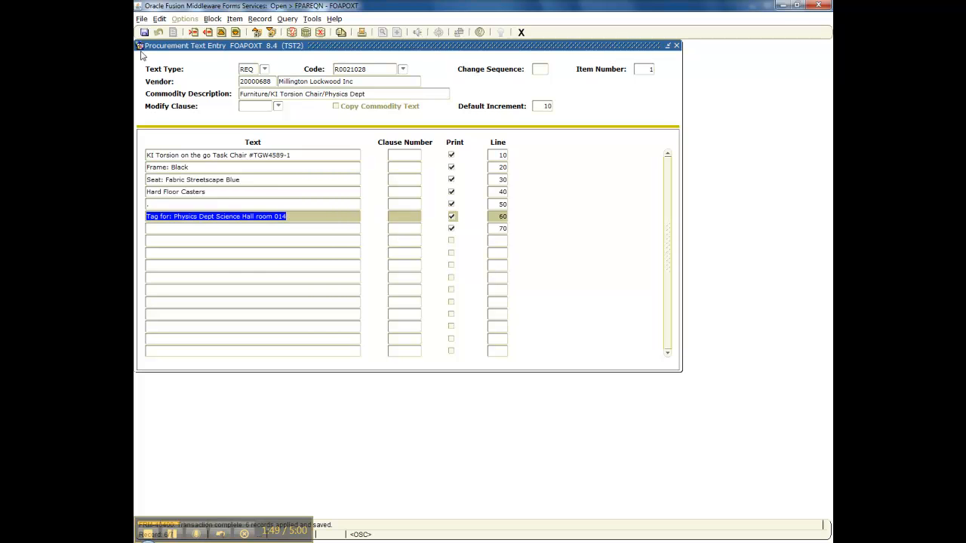
click(521, 33)
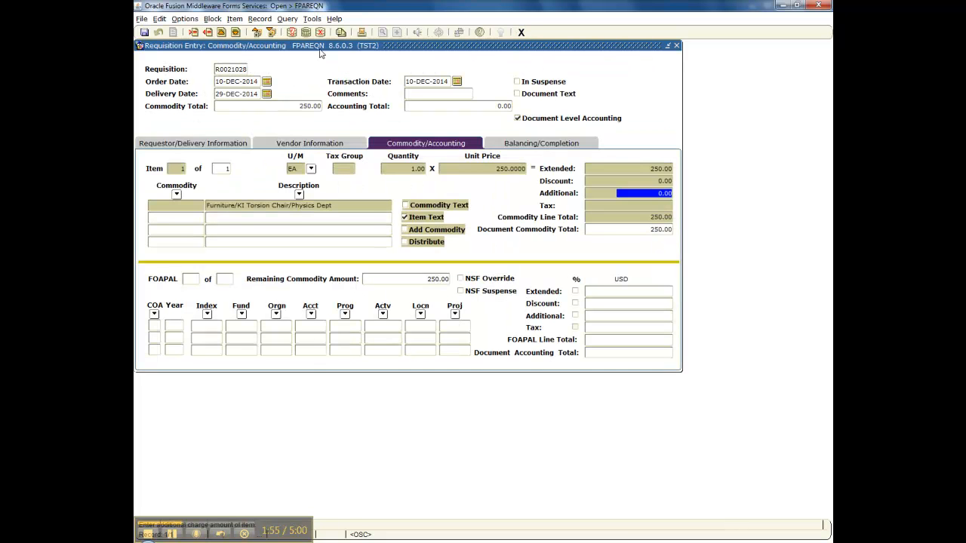
- Open Document Text [FOAPOXT] for requisition R0021028 from the Options menu
click(184, 19)
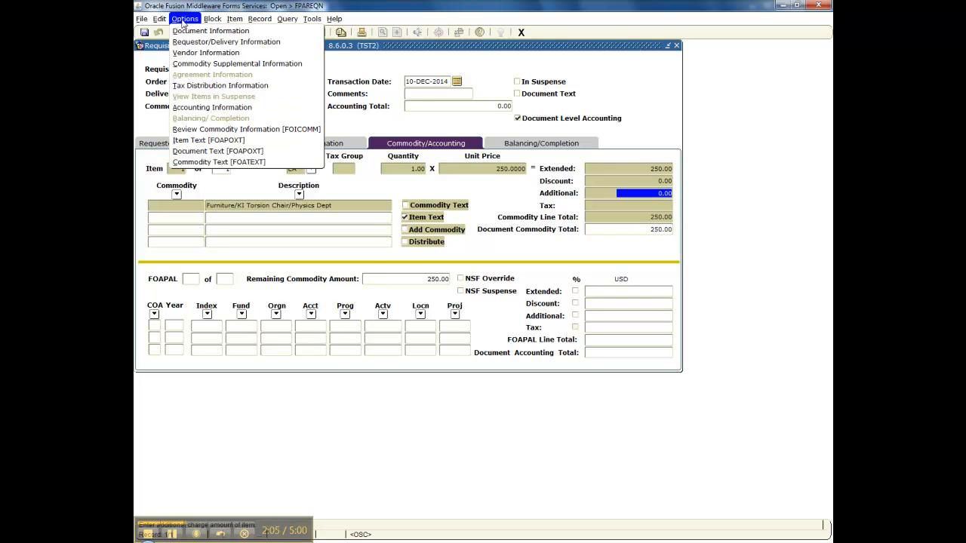
click(182, 153)
click(181, 154)
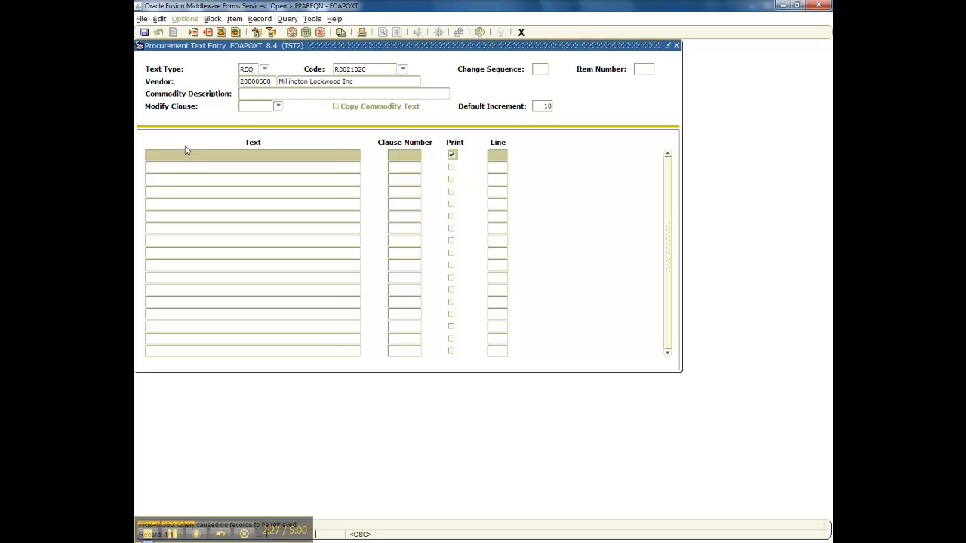
- Enter document text lines to fax Millington Lockwood at the vendor's number, care of the contact person
click(176, 169)
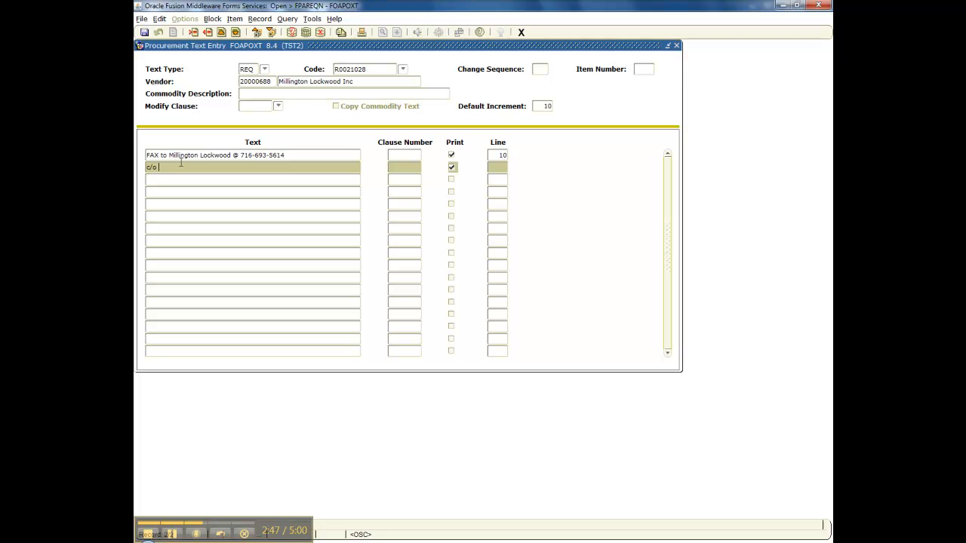
click(182, 178)
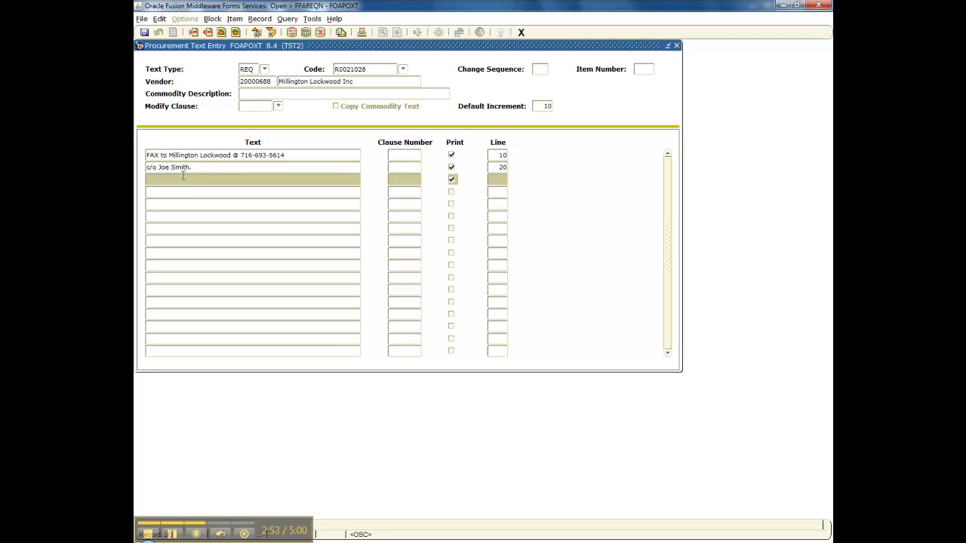
text(.)
key(Down)
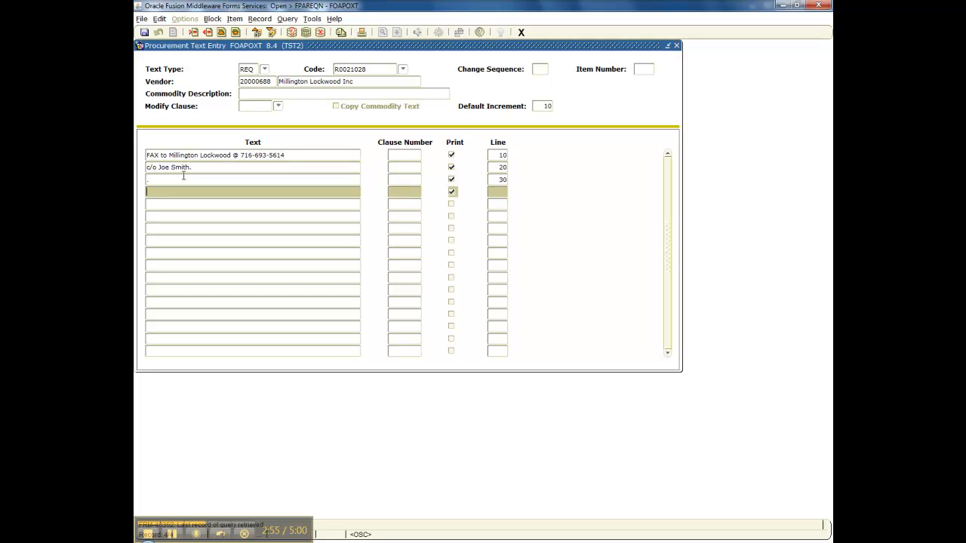
- Add 'Pricing per Quote #45856 date 11/30/14' and the Science Hall drop-ship line, then save
text(Prici)
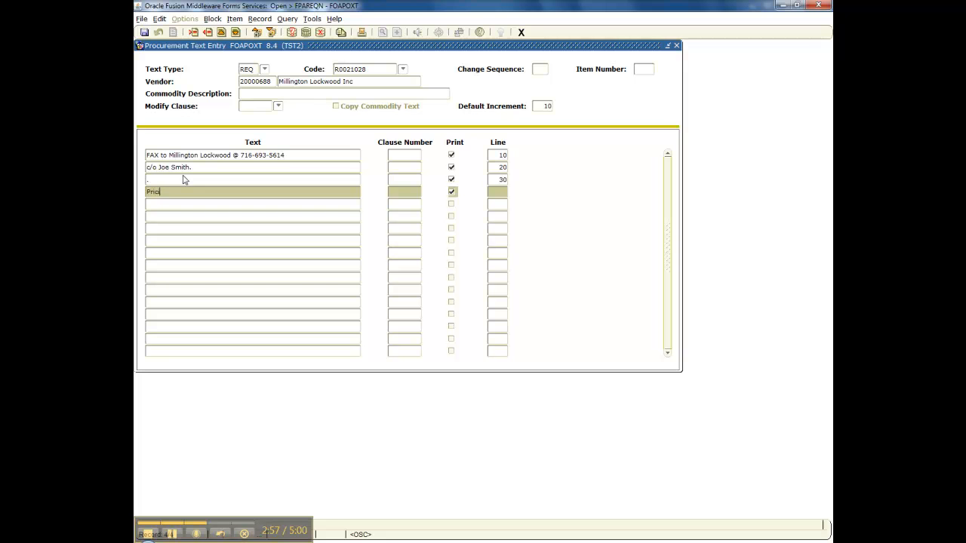
text(ng per Quote #45856 date)
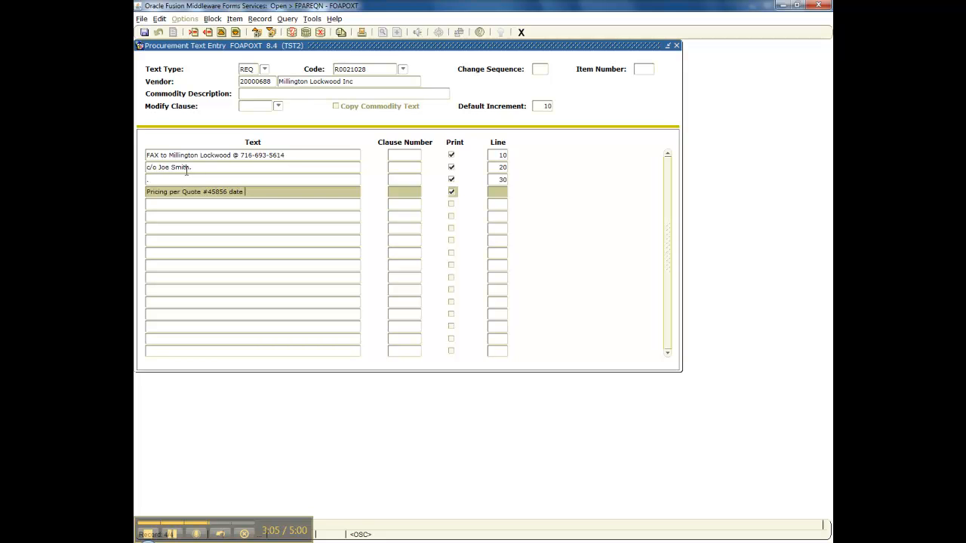
text( 11/30/14)
click(180, 204)
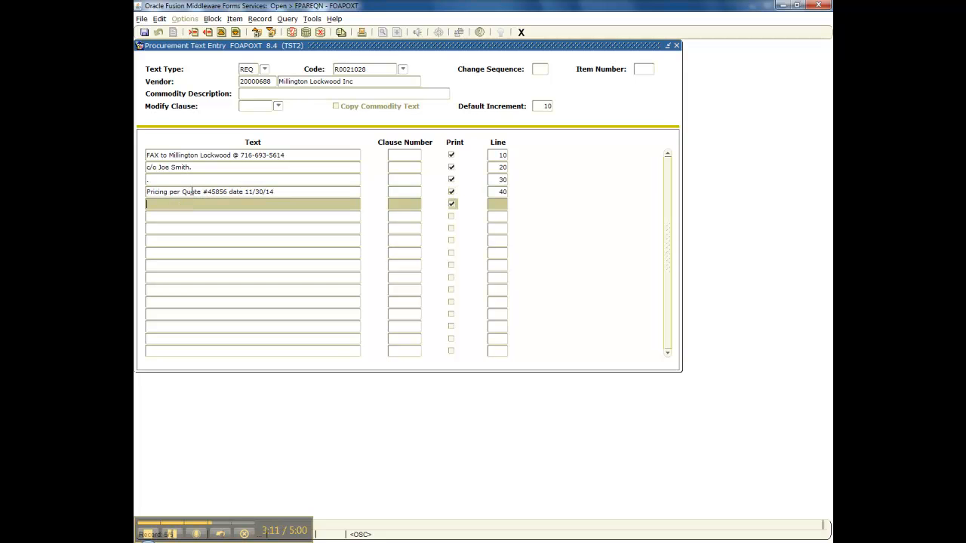
text(.)
click(167, 219)
text(Dro)
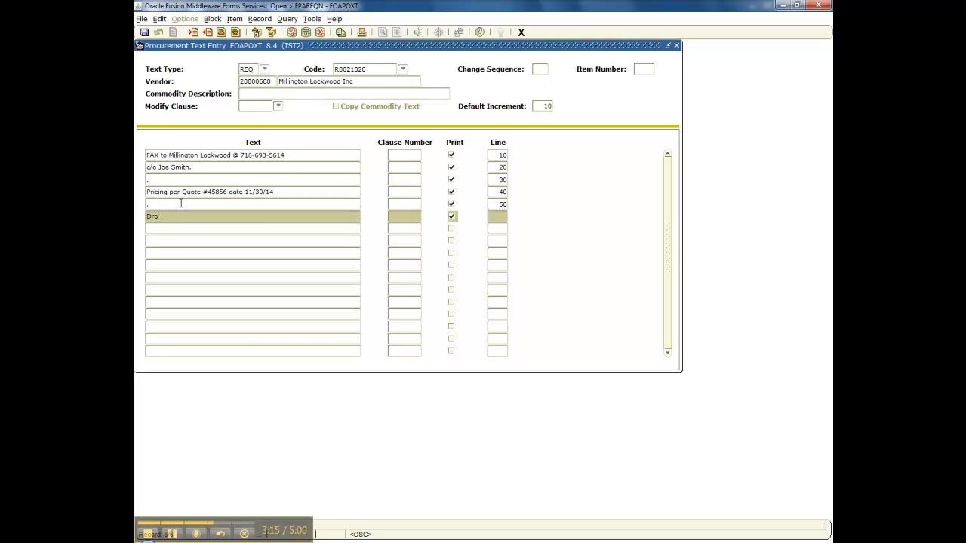
text(p ship to Science Hall receiving dock.)
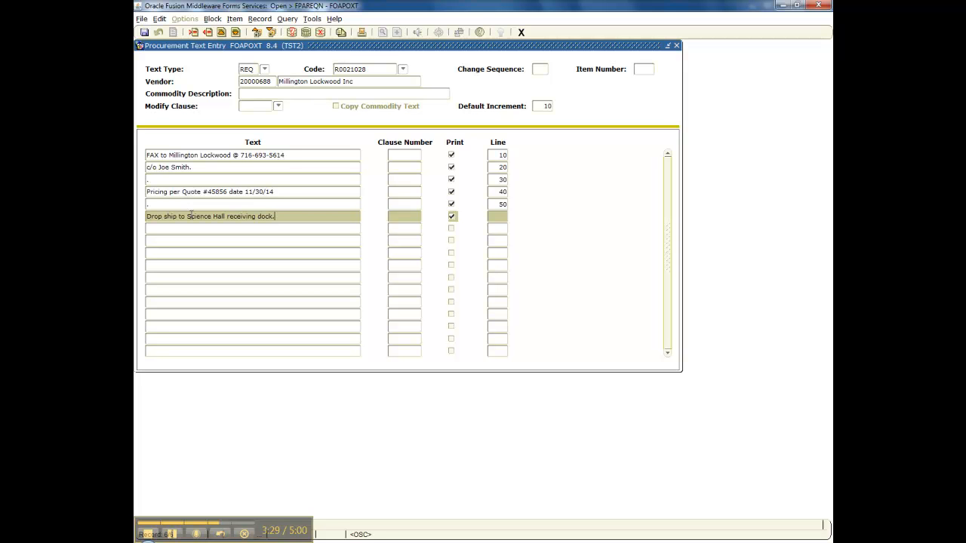
click(144, 33)
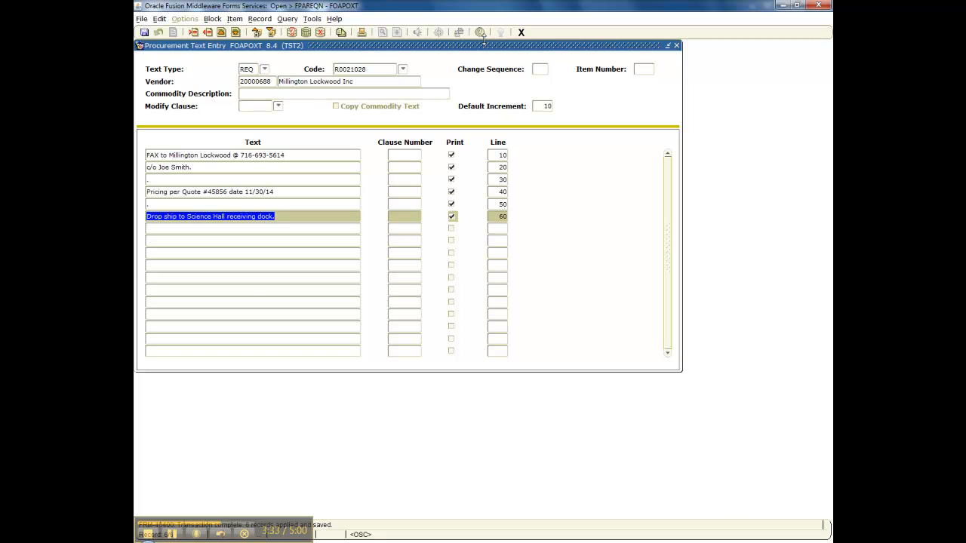
click(521, 32)
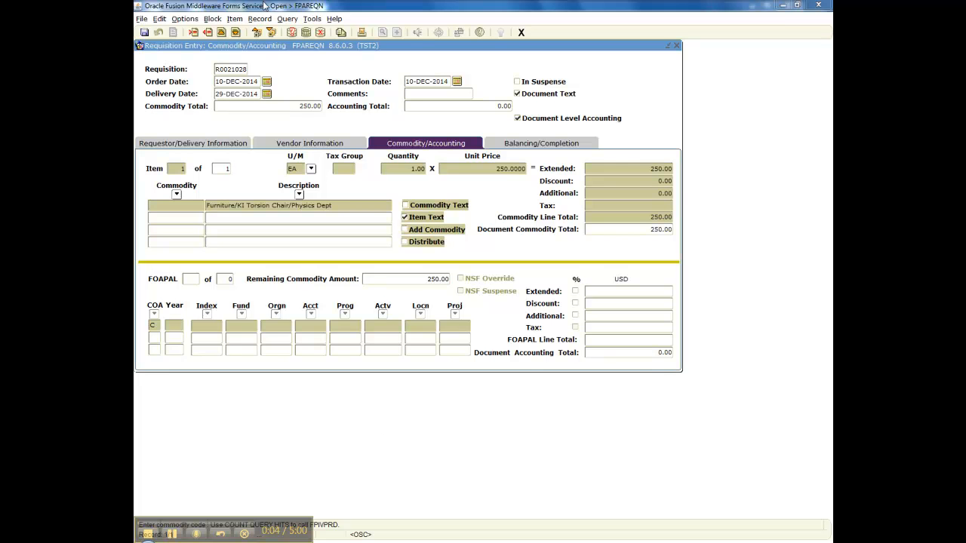
- Pick index PHYSIC from the FTVACCI list, loading fund 1000, organization 4121 and program 30
click(271, 33)
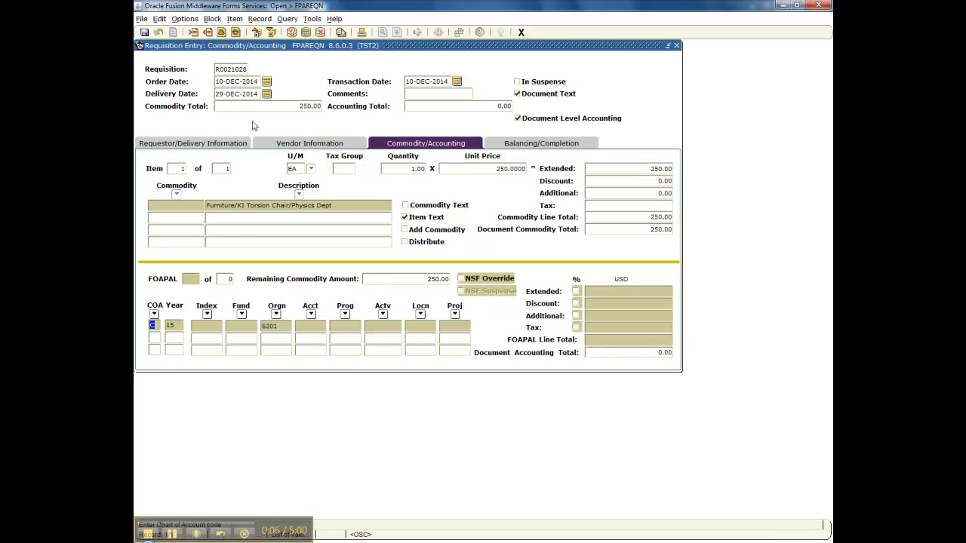
click(207, 325)
click(207, 314)
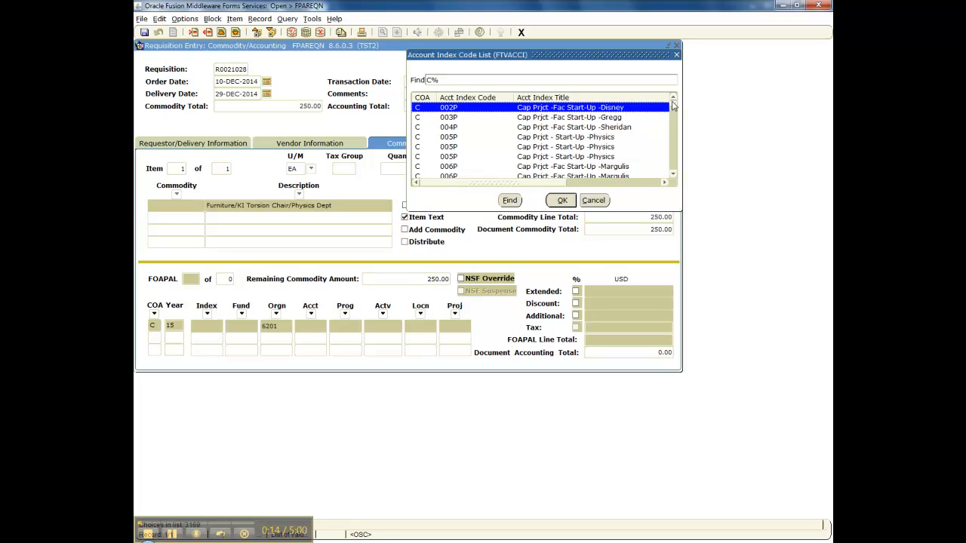
drag(672, 103, 673, 162)
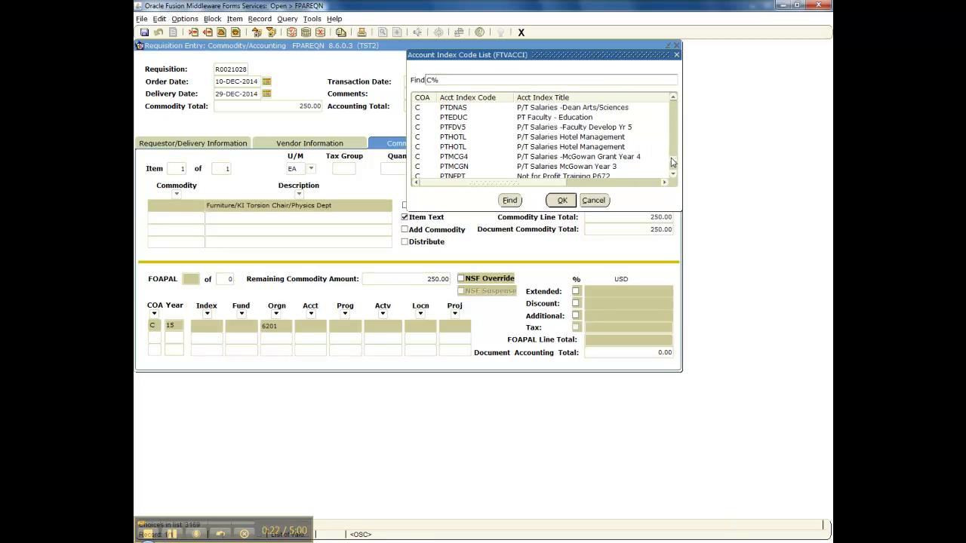
click(673, 99)
click(673, 98)
click(673, 98)
click(673, 98)
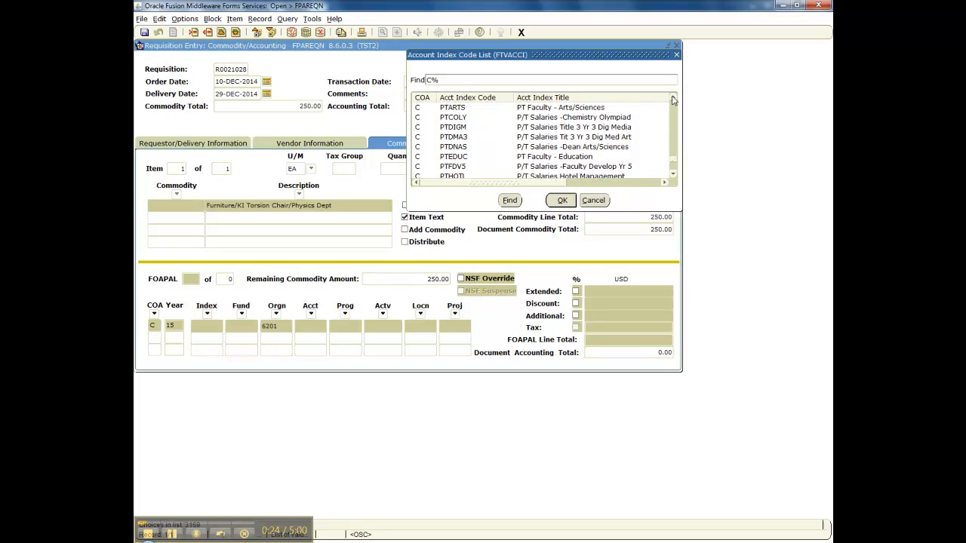
click(672, 98)
click(672, 99)
click(672, 98)
click(672, 98)
click(673, 98)
click(672, 99)
click(672, 98)
click(672, 98)
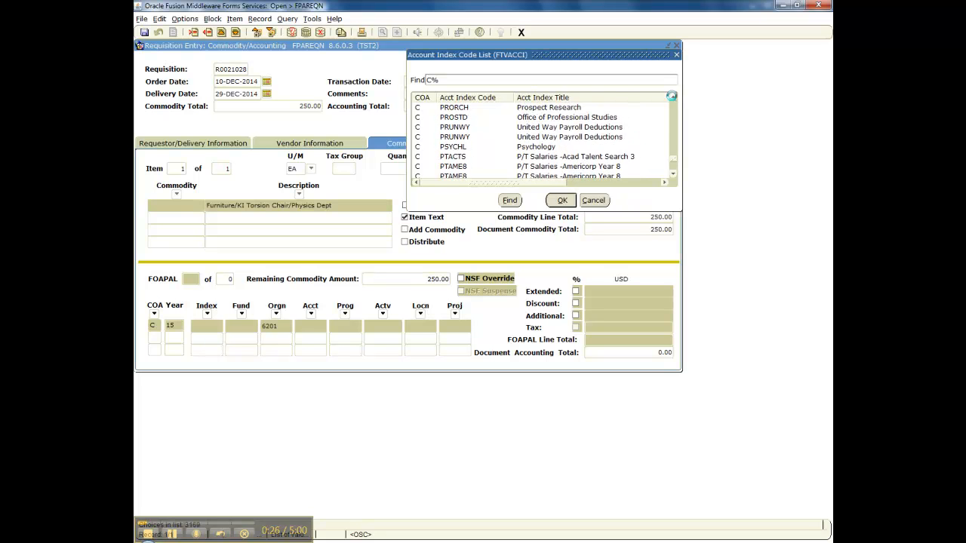
click(673, 98)
click(673, 98)
click(673, 98)
click(673, 98)
click(672, 99)
click(673, 98)
click(673, 98)
click(673, 98)
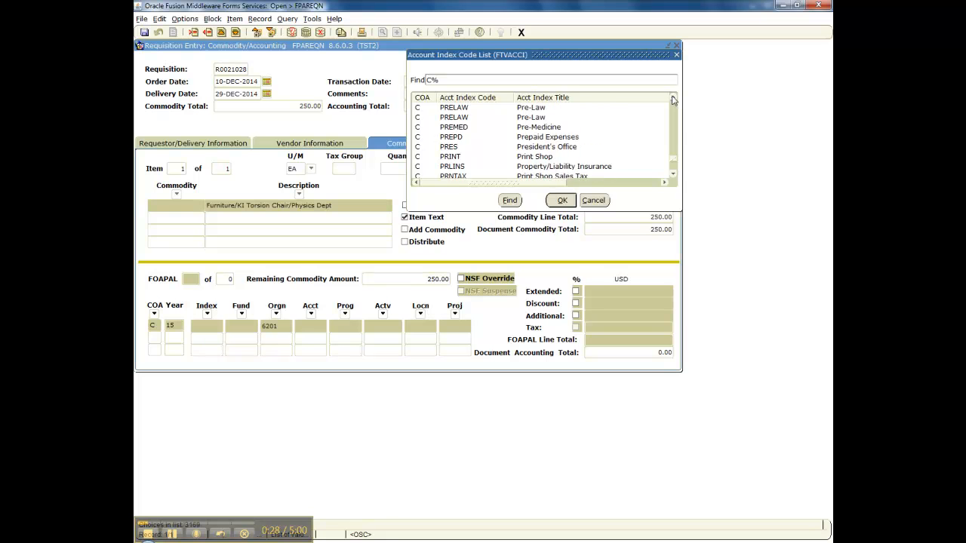
click(673, 99)
click(673, 98)
click(673, 99)
click(674, 98)
click(673, 98)
click(673, 98)
click(673, 99)
click(673, 98)
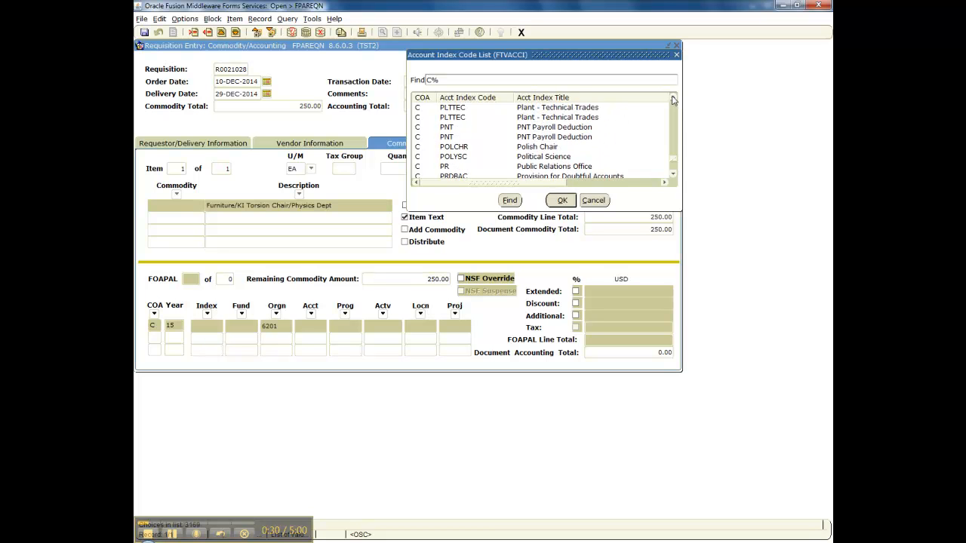
click(673, 98)
click(674, 98)
click(673, 98)
click(673, 98)
click(673, 98)
click(673, 98)
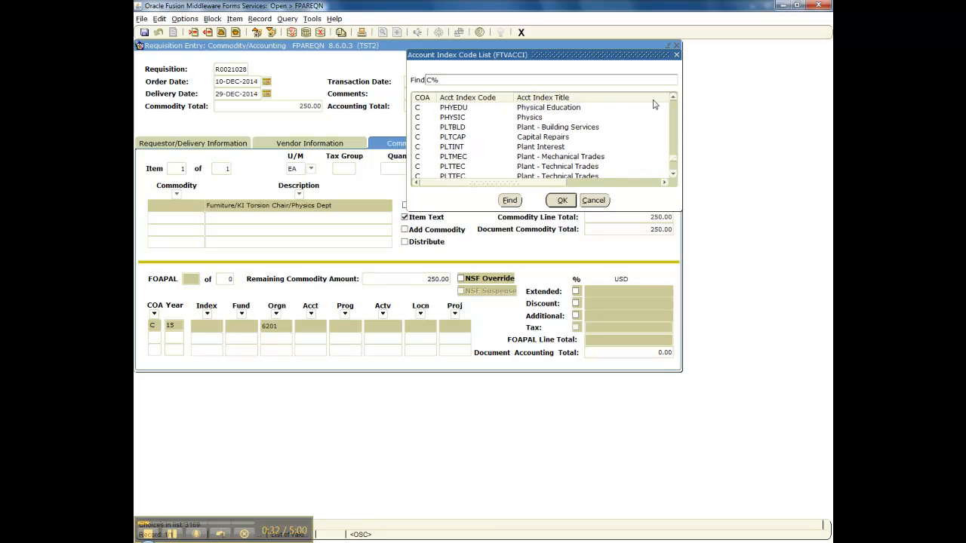
click(467, 119)
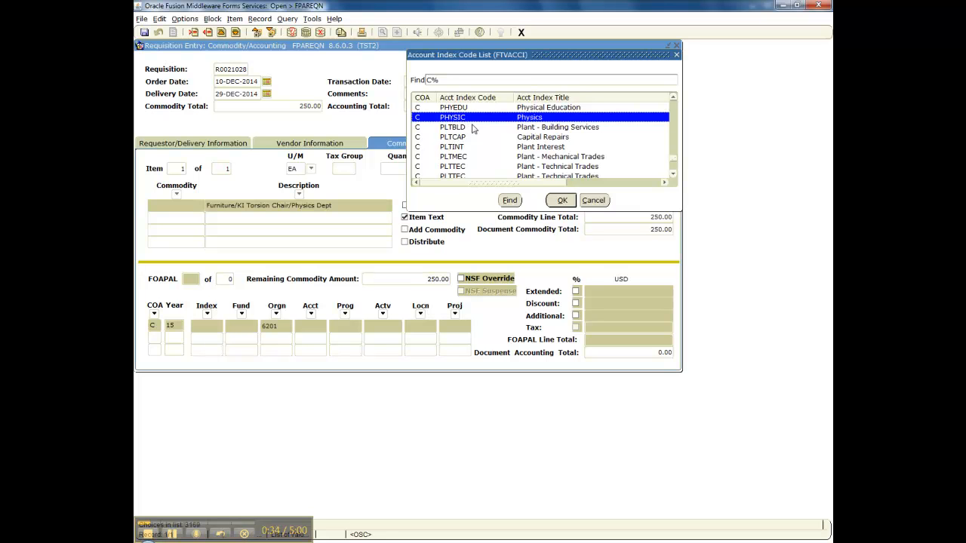
click(560, 202)
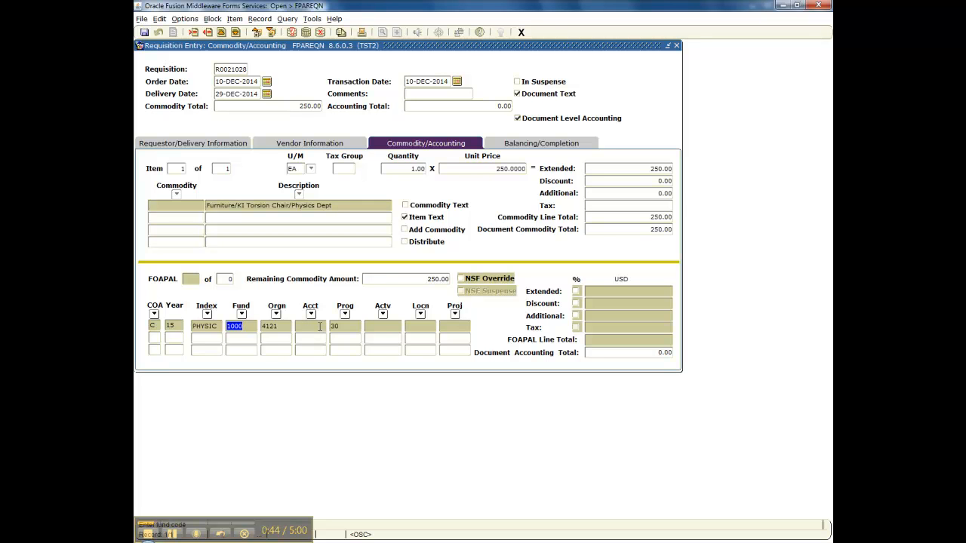
- Query the FTVACCT account list for 8% and select account 801196, Non-Capital Office Equipment
click(311, 315)
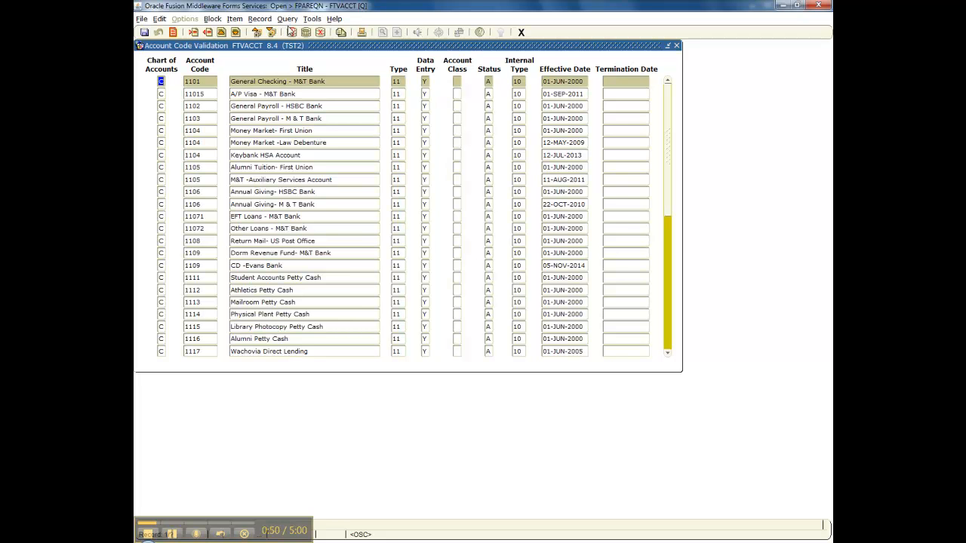
click(292, 32)
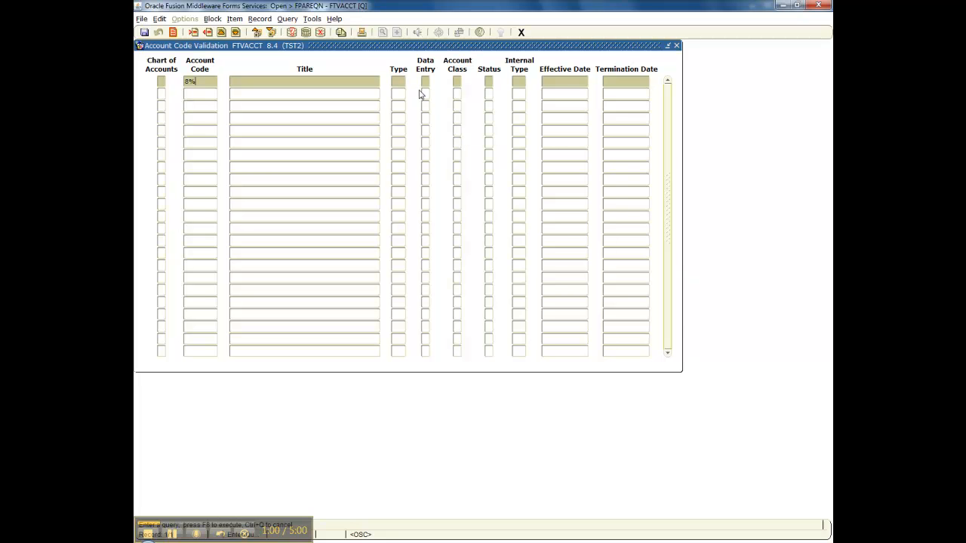
click(307, 33)
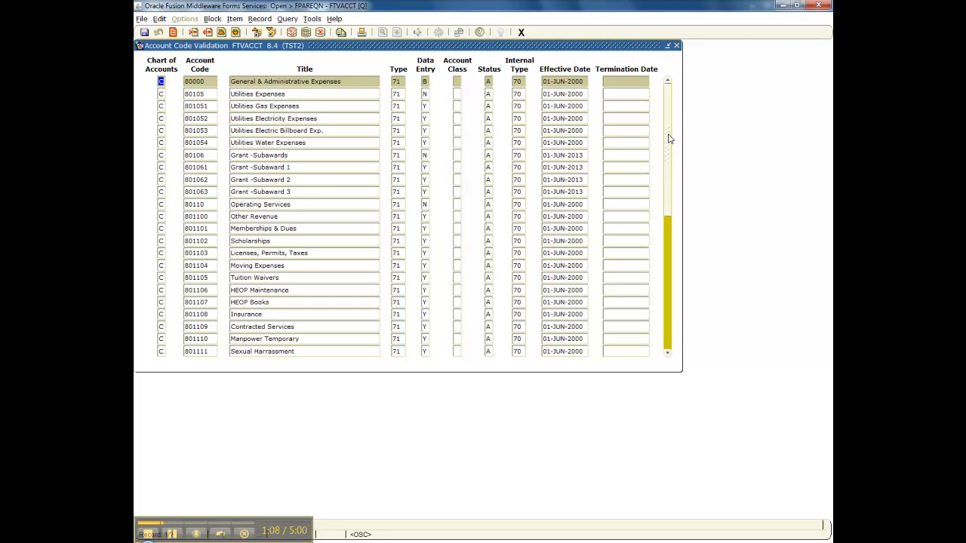
click(667, 311)
click(668, 330)
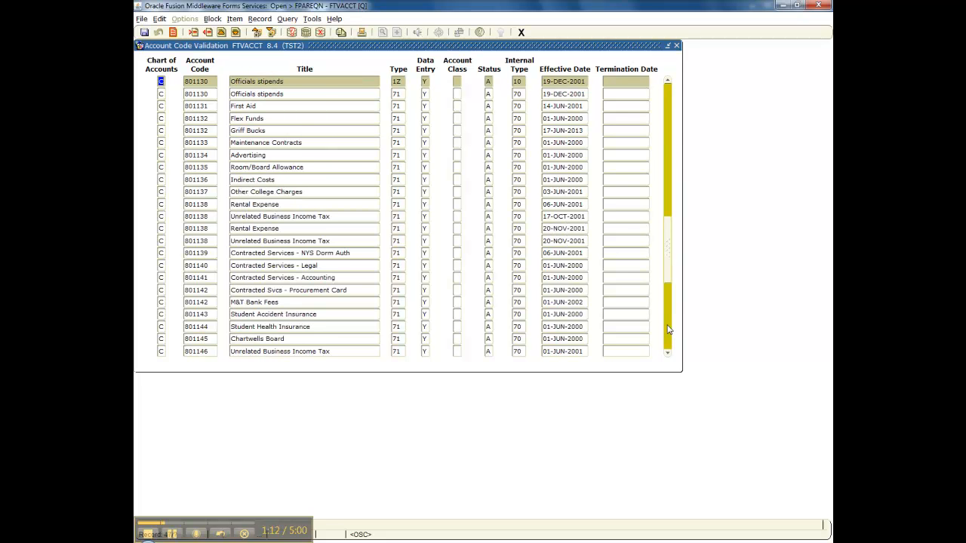
click(669, 341)
drag(670, 355, 668, 355)
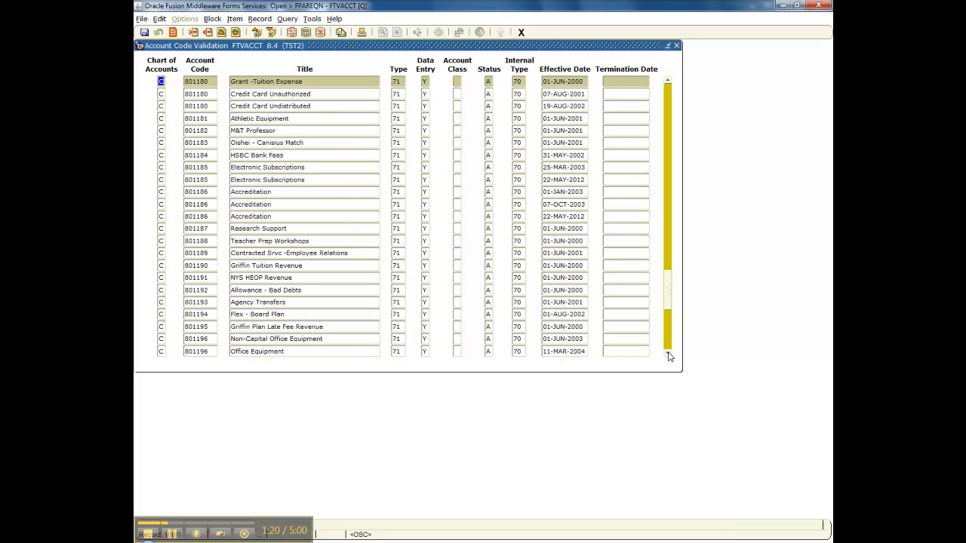
click(293, 342)
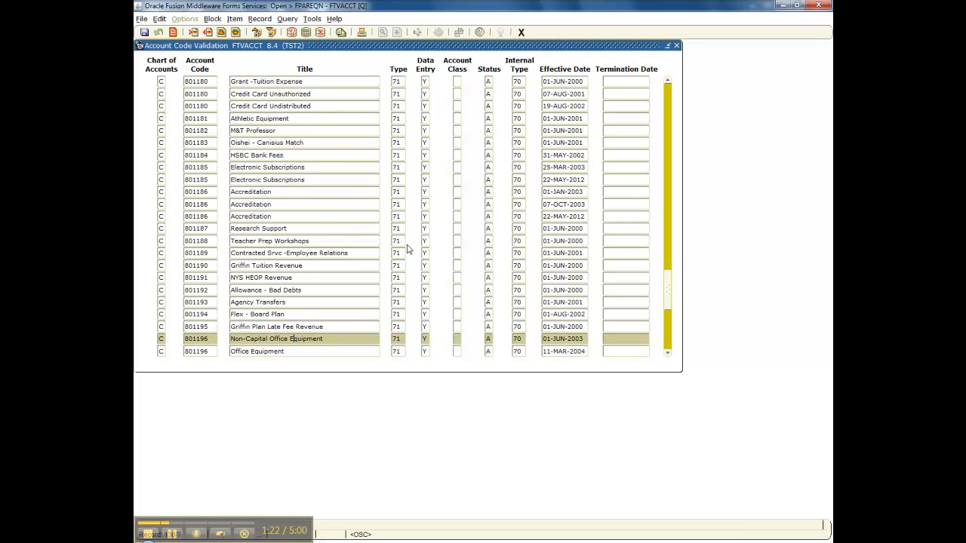
click(172, 32)
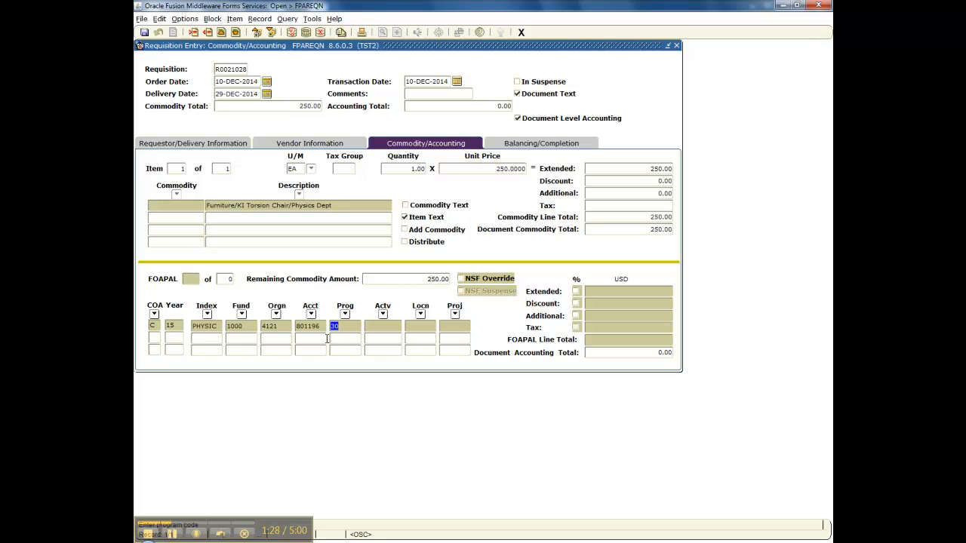
- Let the FOAPAL line fill to 250.00 and confirm input, commodity and accounting totals balance
key(Tab)
key(Tab)
key(Tab)
key(Tab)
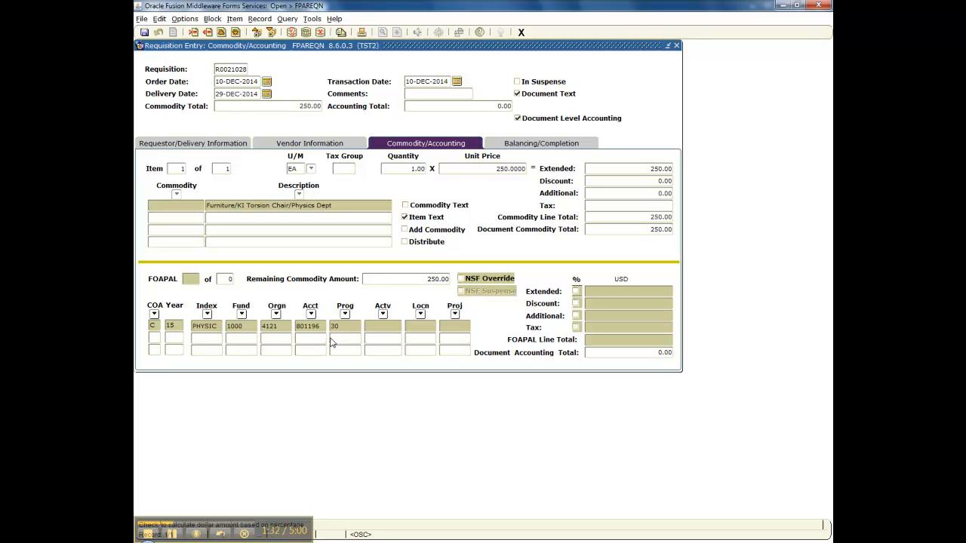
key(Tab)
key(Tab)
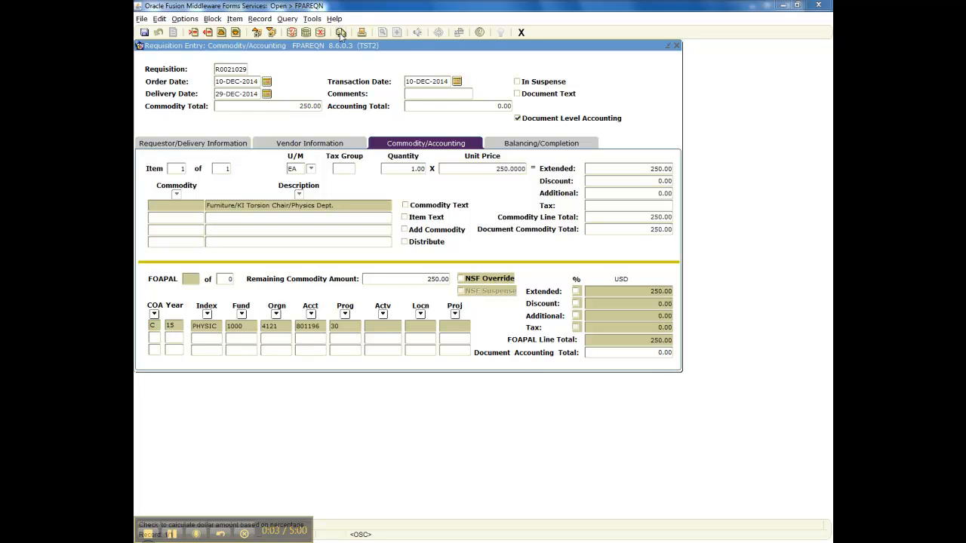
click(272, 32)
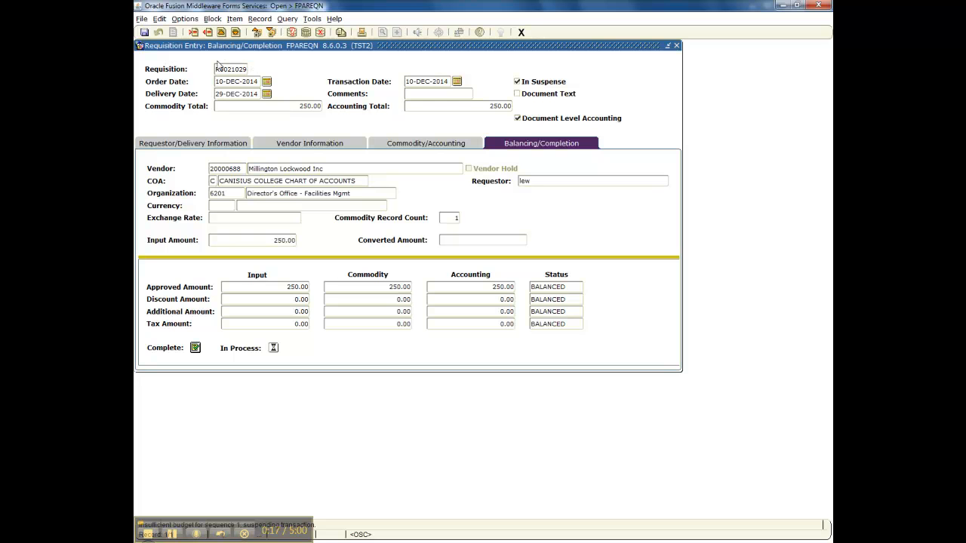
- Complete the balanced 250.00 requisition so it is forwarded for approval
click(196, 348)
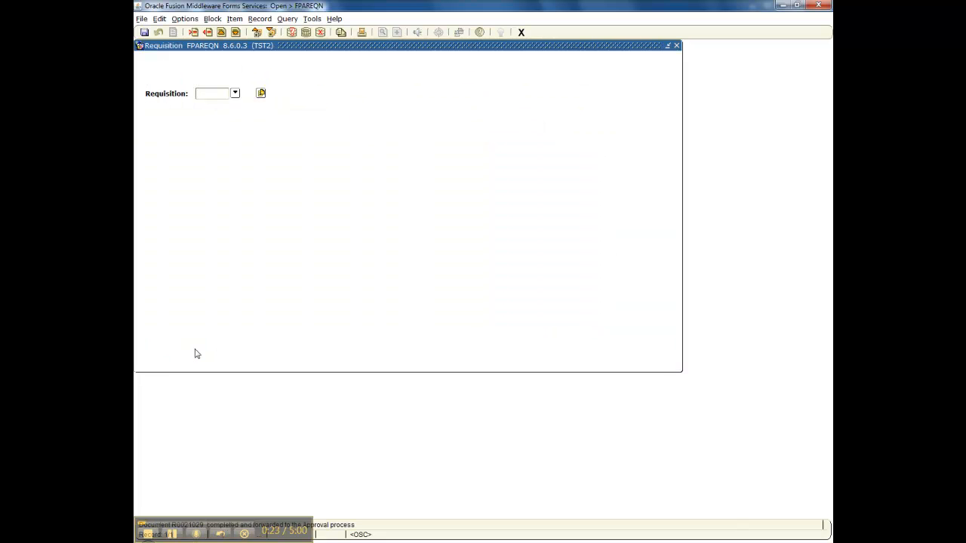